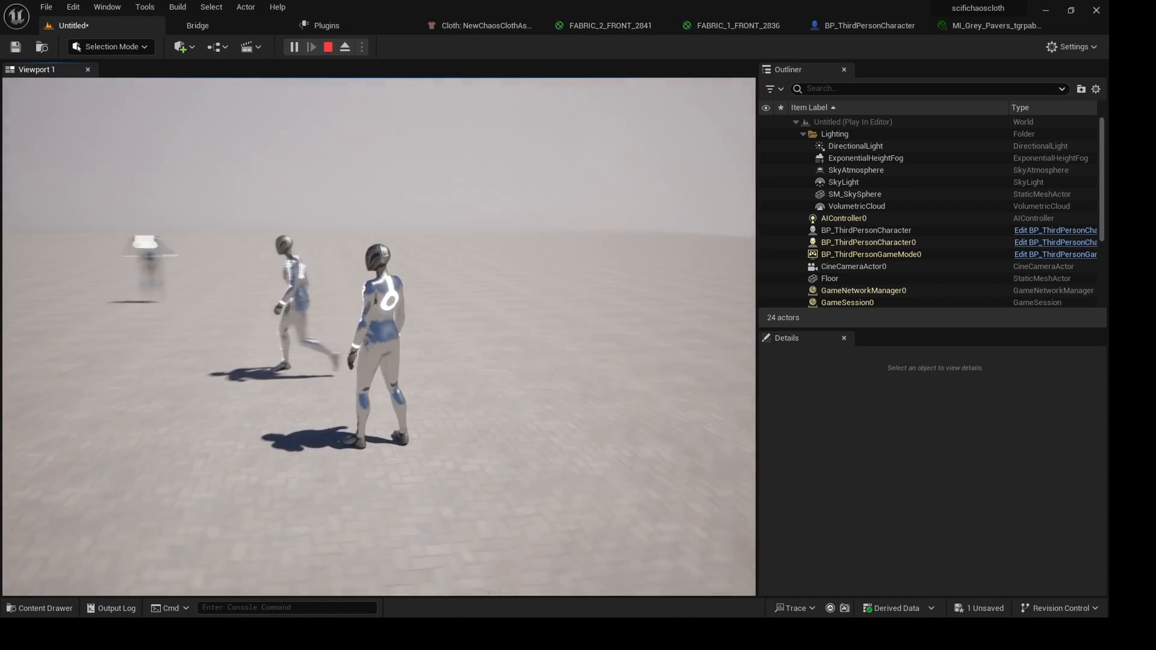
Stop the play preview and place the SIM static mesh from the scifi SIMULATION folder on the level floor.
{"action": "key", "text": "Escape"}
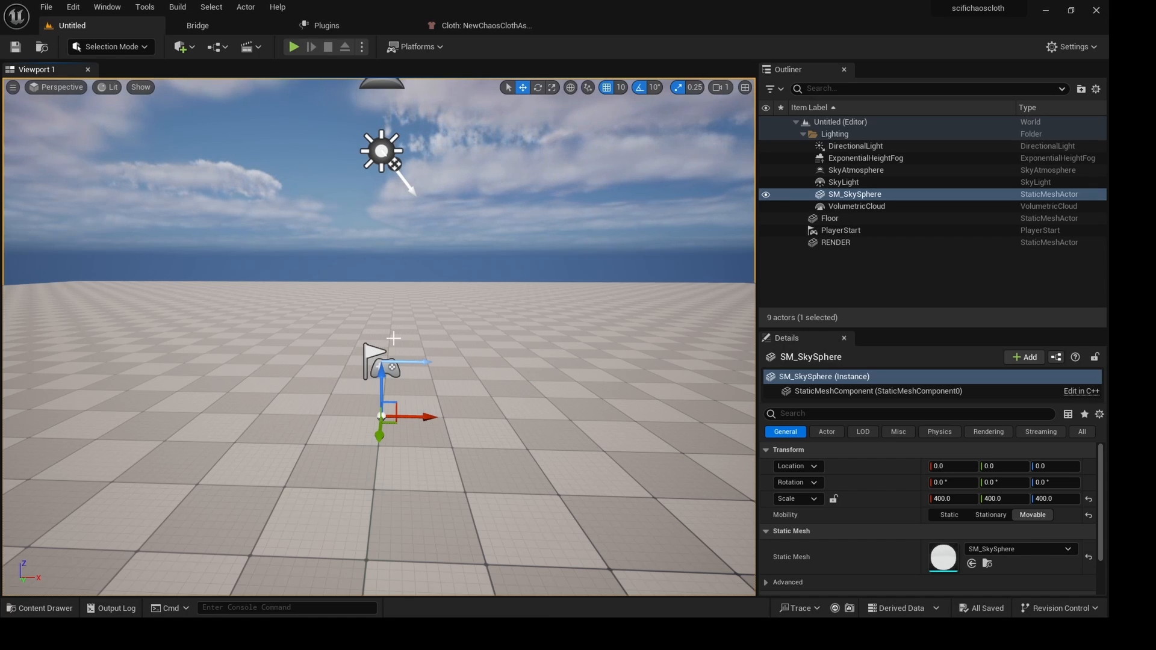
{"action": "key", "text": "ctrl+space"}
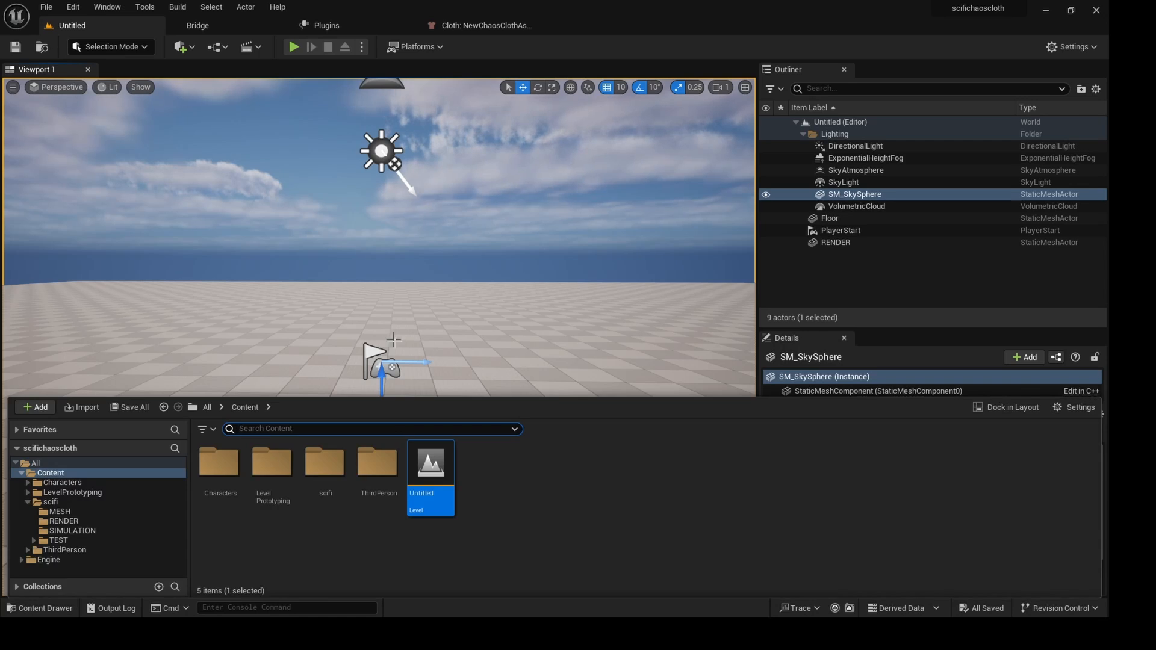
{"action": "left_click", "coordinate": [62, 522]}
{"action": "left_click", "coordinate": [66, 530]}
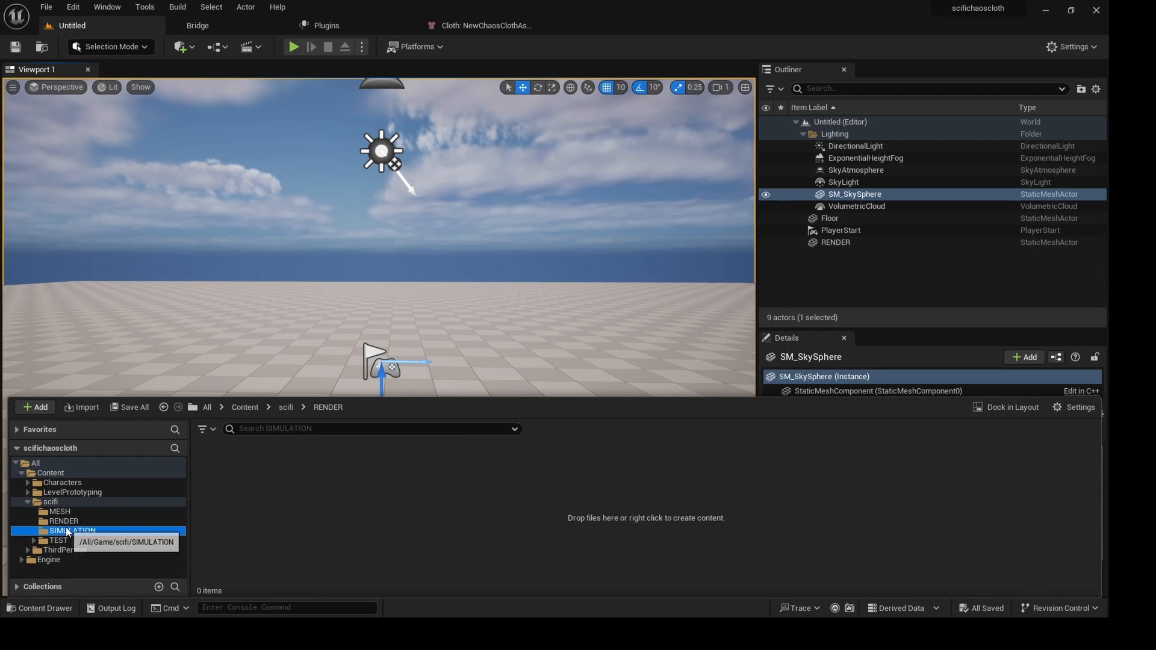
{"action": "left_click_drag", "start_coordinate": [325, 513], "coordinate": [334, 468]}
{"action": "scroll", "coordinate": [249, 423], "scroll_direction": "up", "scroll_amount": 7}
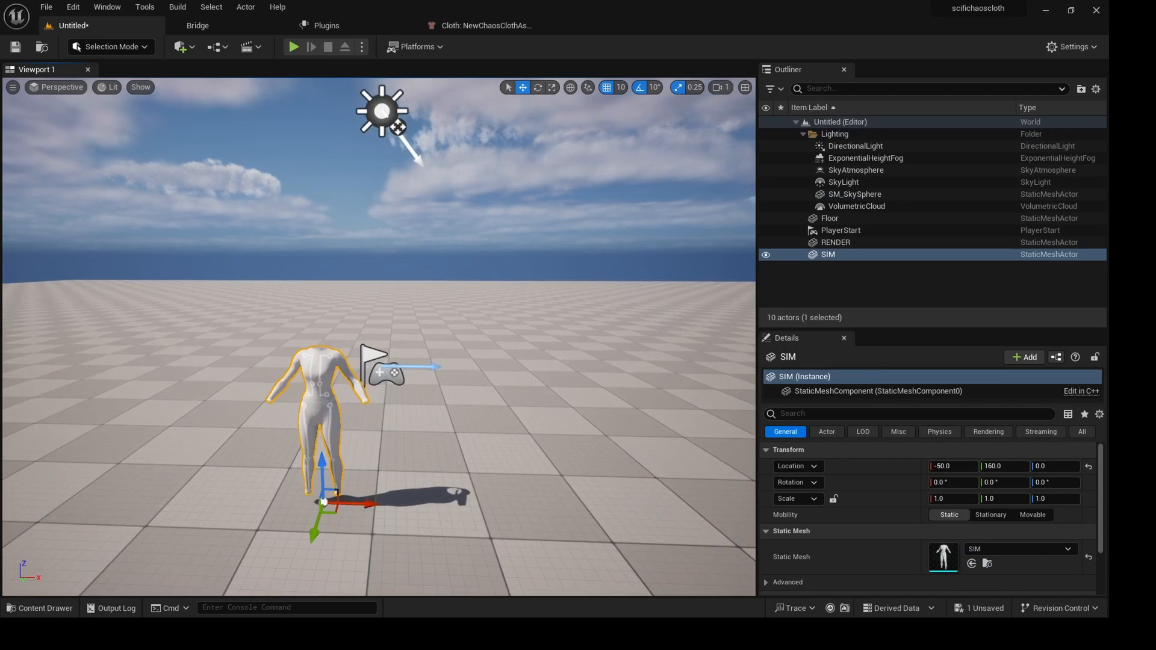
Open the FABRIC_2_FRONT_2841 material from the SIMULATION folder for editing.
{"action": "middle_click_drag", "start_coordinate": [249, 423], "coordinate": [380, 292]}
{"action": "scroll", "coordinate": [235, 438], "scroll_direction": "up", "scroll_amount": 6}
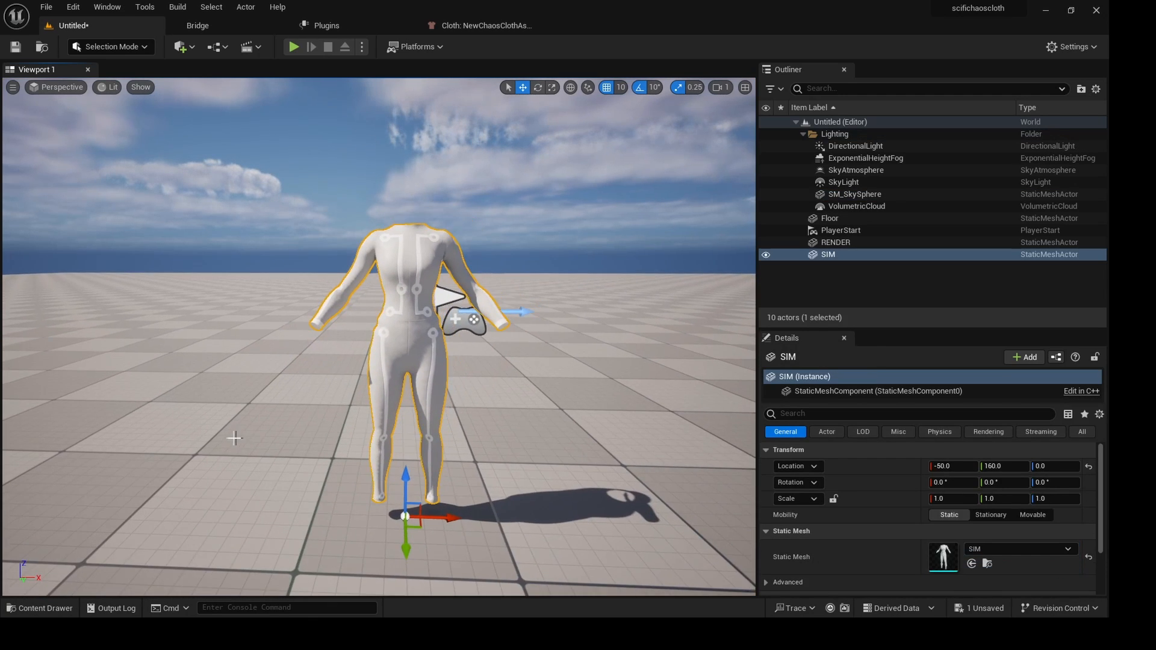
{"action": "mouse_move", "coordinate": [234, 437]}
{"action": "middle_mouse_down"}
{"action": "mouse_move", "coordinate": [191, 449]}
{"action": "mouse_move", "coordinate": [248, 424]}
{"action": "middle_mouse_up"}
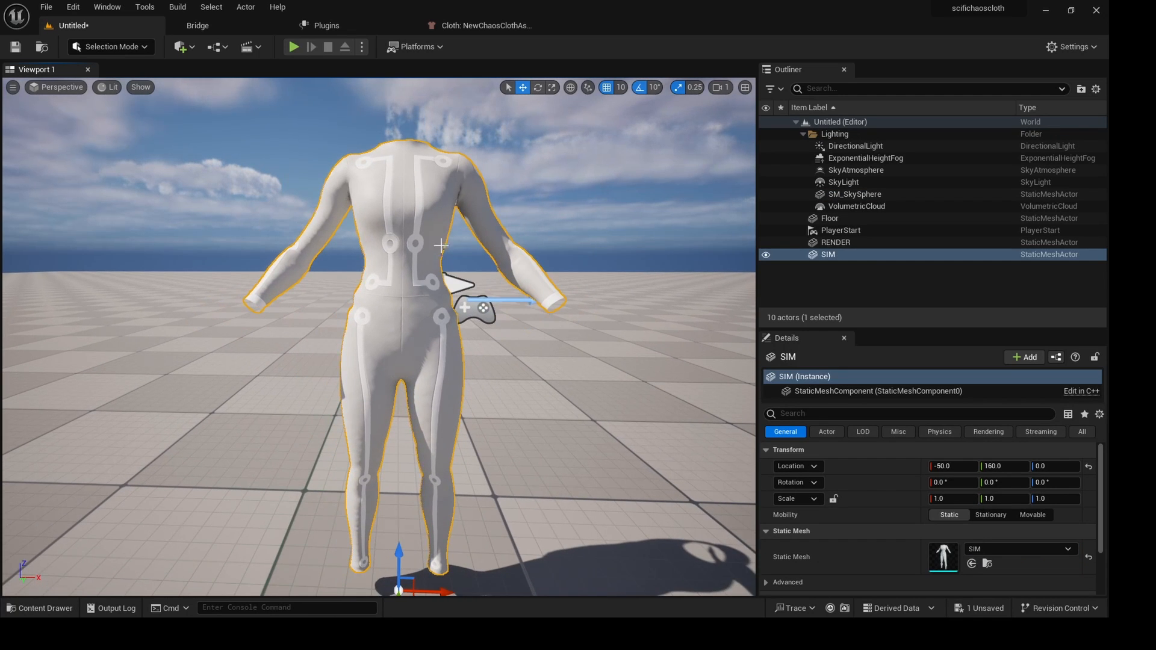
{"action": "key", "text": "ctrl+space"}
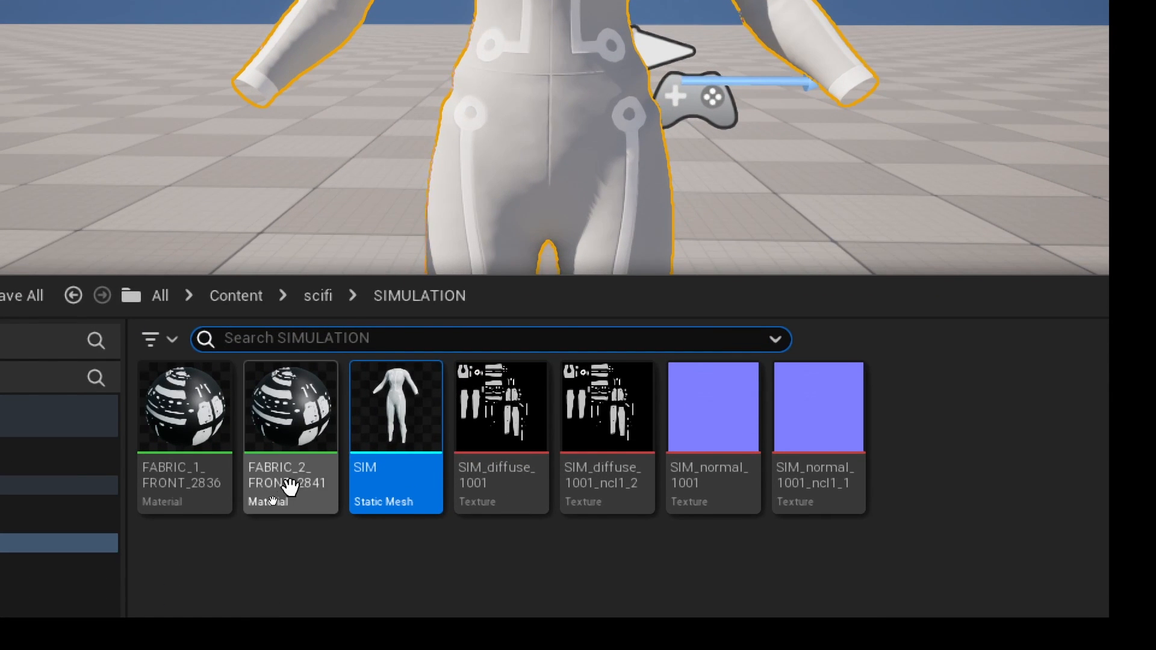
{"action": "left_click", "coordinate": [290, 482]}
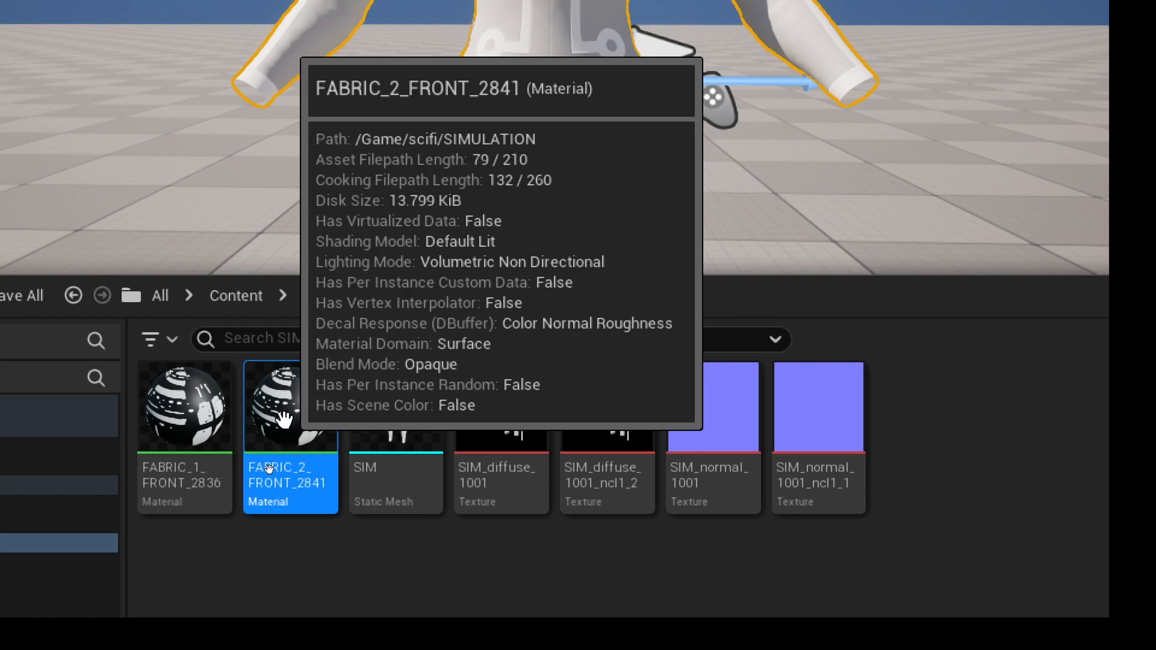
{"action": "mouse_move", "coordinate": [215, 468]}
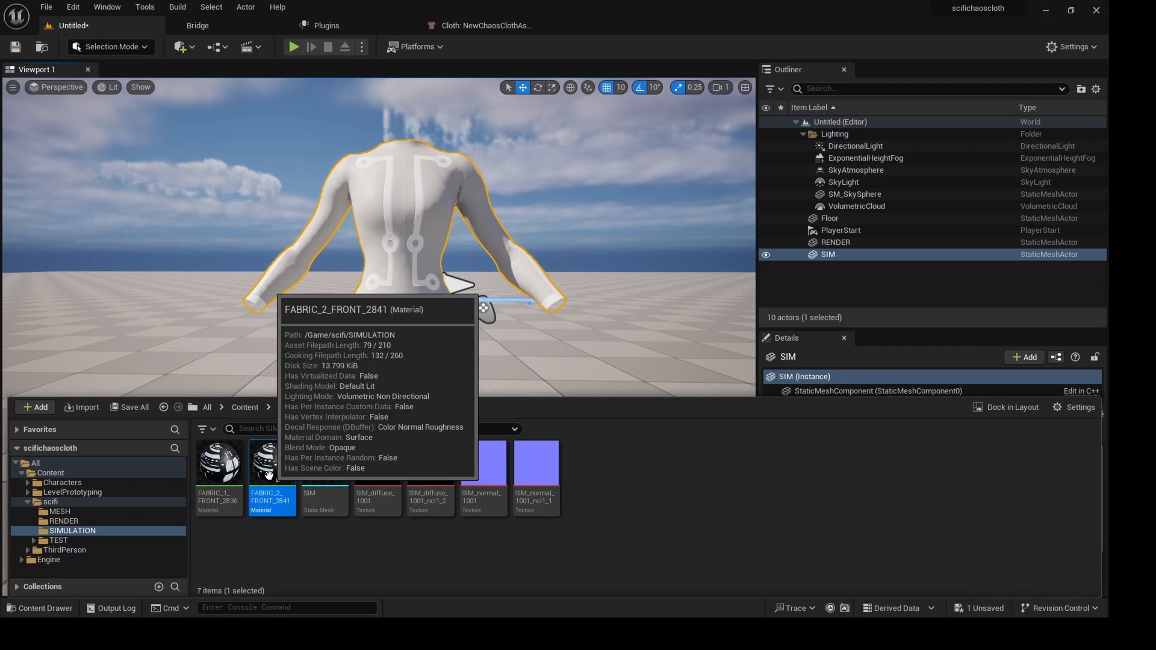
{"action": "double_click", "coordinate": [290, 421]}
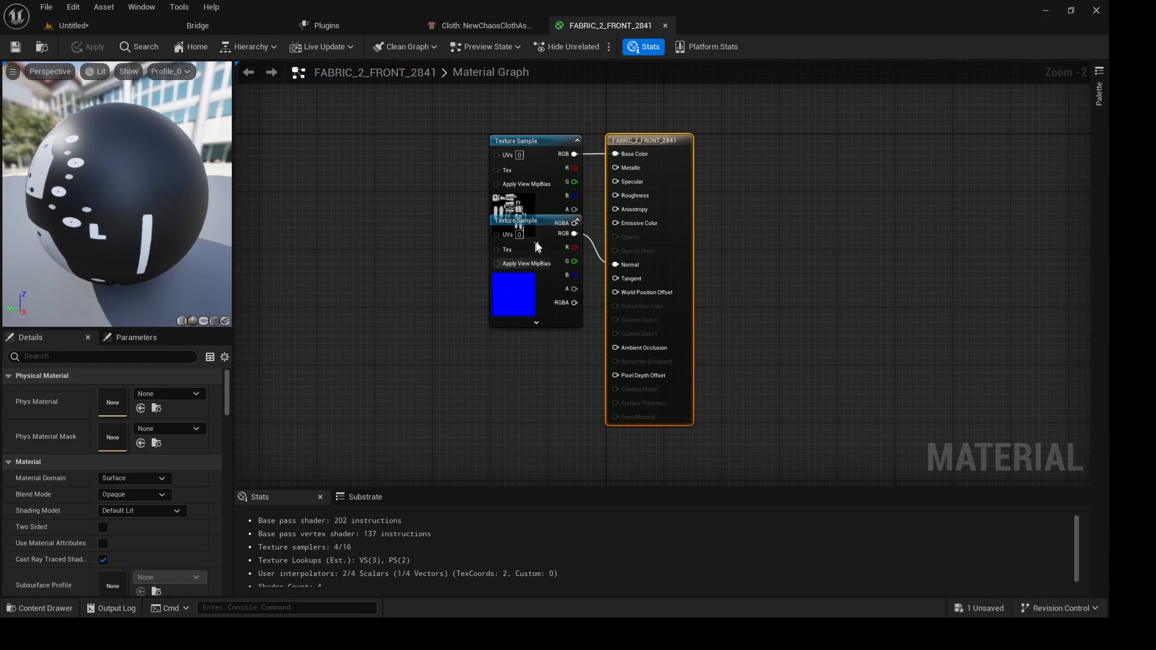
Move the overlapping normal and diffuse texture sample nodes apart to free space beside the material output node.
{"action": "left_click_drag", "start_coordinate": [538, 247], "coordinate": [443, 404]}
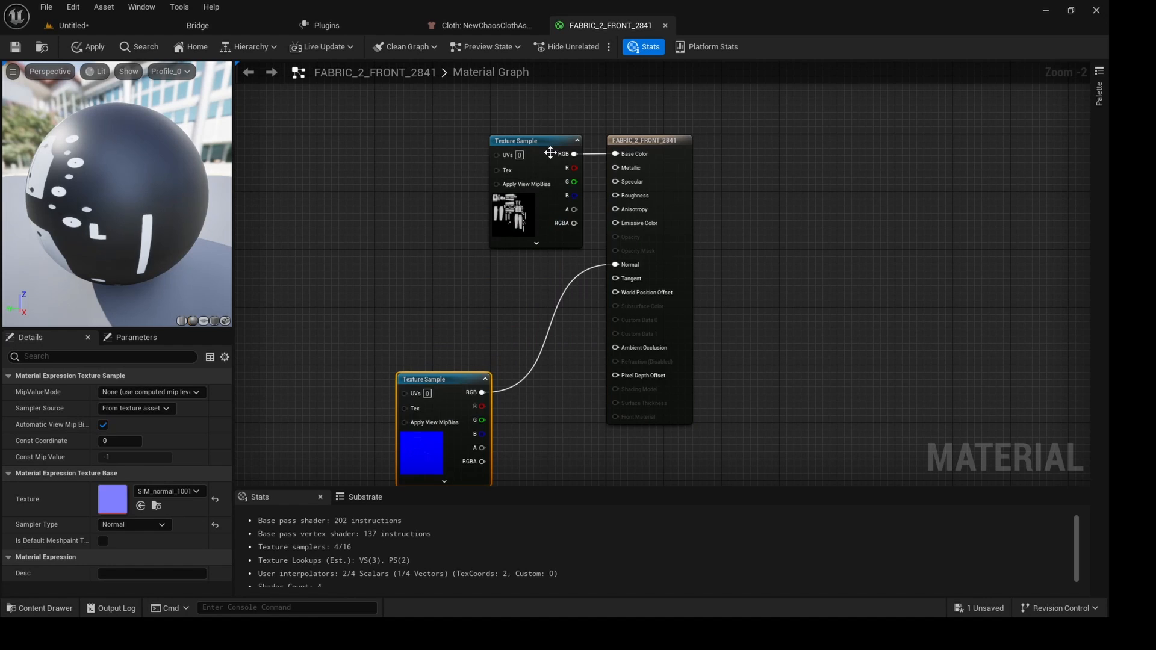
{"action": "left_click_drag", "start_coordinate": [550, 152], "coordinate": [406, 59]}
{"action": "scroll", "coordinate": [391, 331], "scroll_direction": "down", "scroll_amount": 3}
{"action": "right_click_drag", "start_coordinate": [393, 376], "coordinate": [445, 265]}
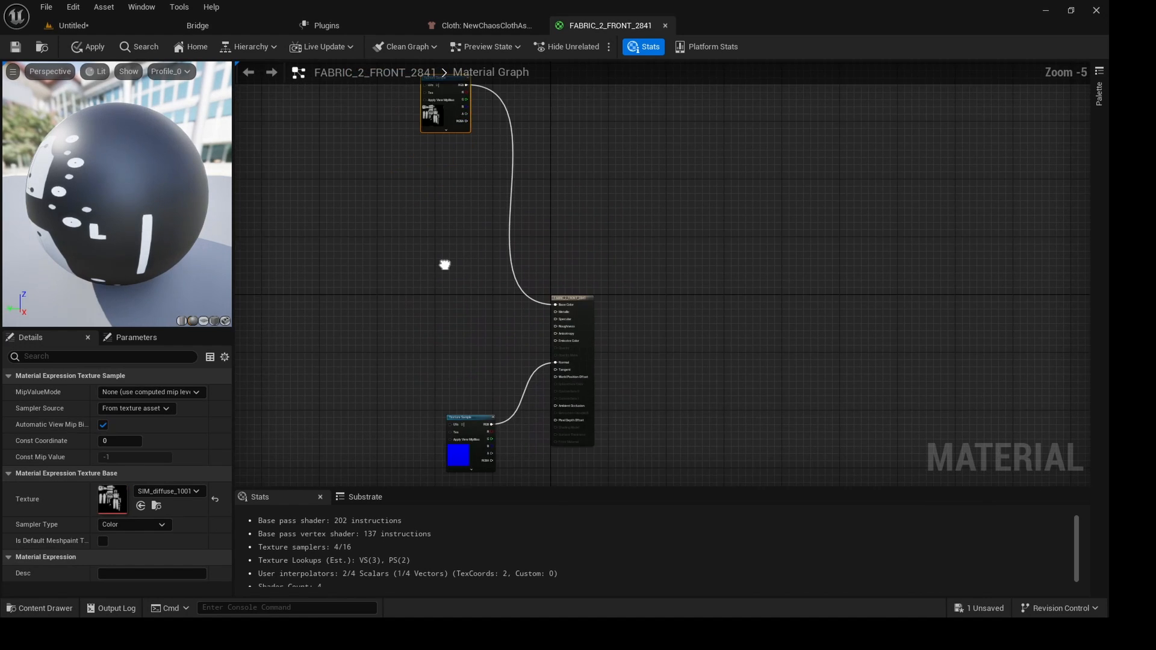
{"action": "scroll", "coordinate": [444, 265], "scroll_direction": "up", "scroll_amount": 6}
{"action": "right_click_drag", "start_coordinate": [467, 318], "coordinate": [487, 258]}
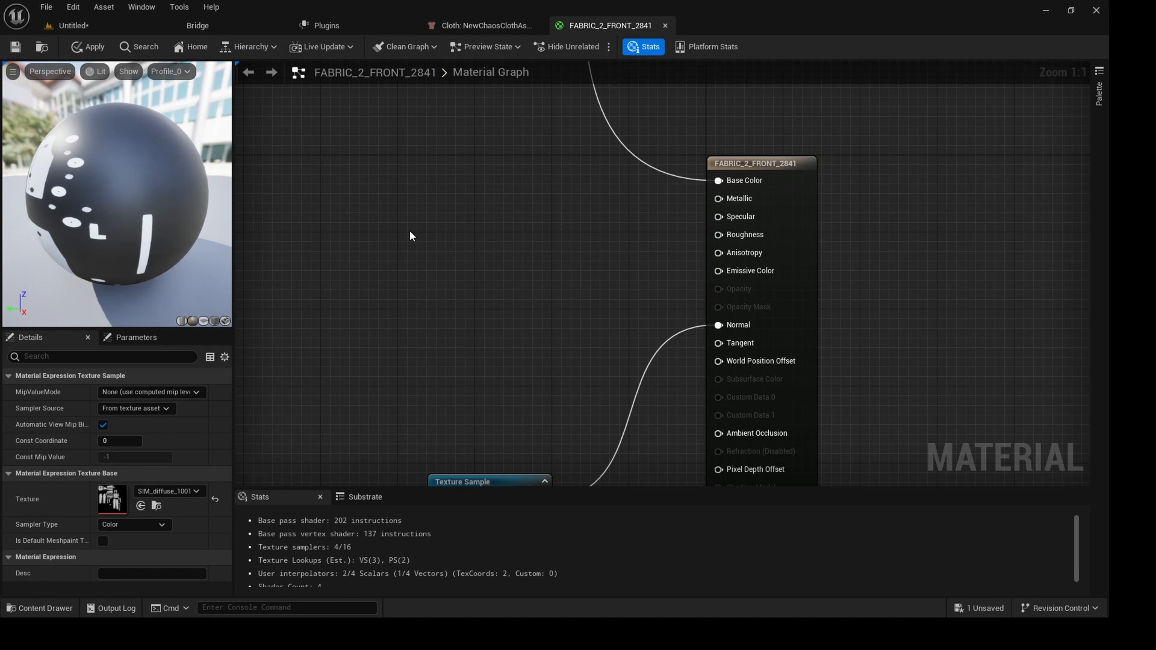
Add a three-component constant node to the material graph and set its colour to white (1, 1, 1).
{"action": "key", "text": "3"}
{"action": "left_click", "coordinate": [385, 208]}
{"action": "left_click_drag", "start_coordinate": [416, 217], "coordinate": [373, 213]}
{"action": "double_click", "coordinate": [391, 268]}
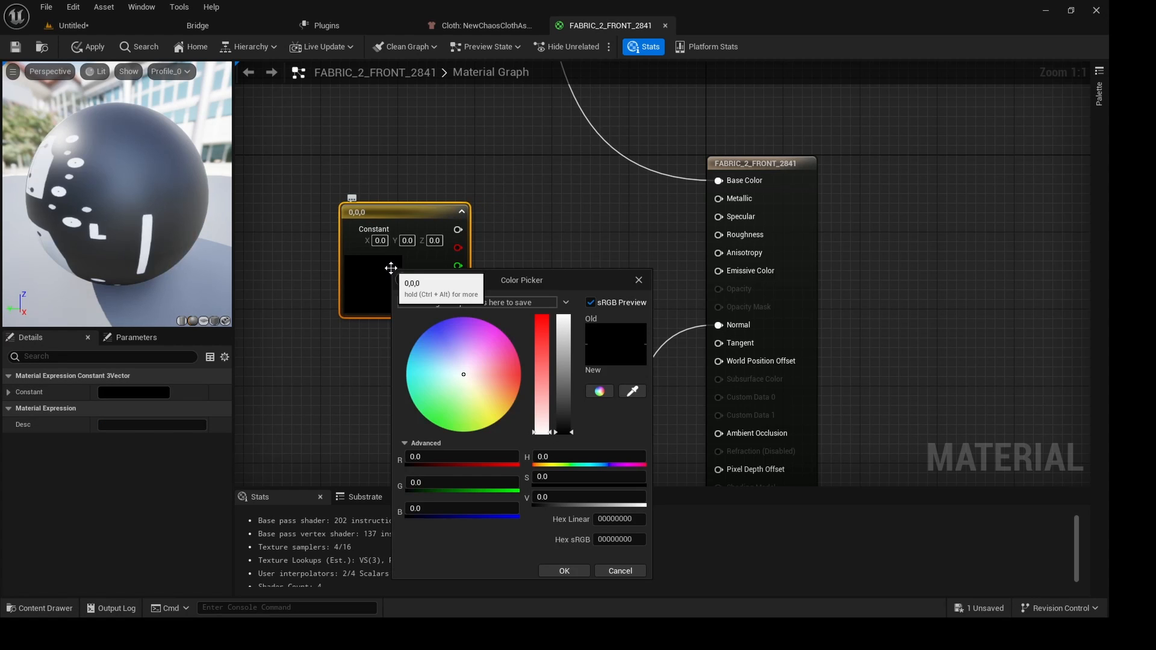
{"action": "left_click_drag", "start_coordinate": [558, 332], "coordinate": [561, 313]}
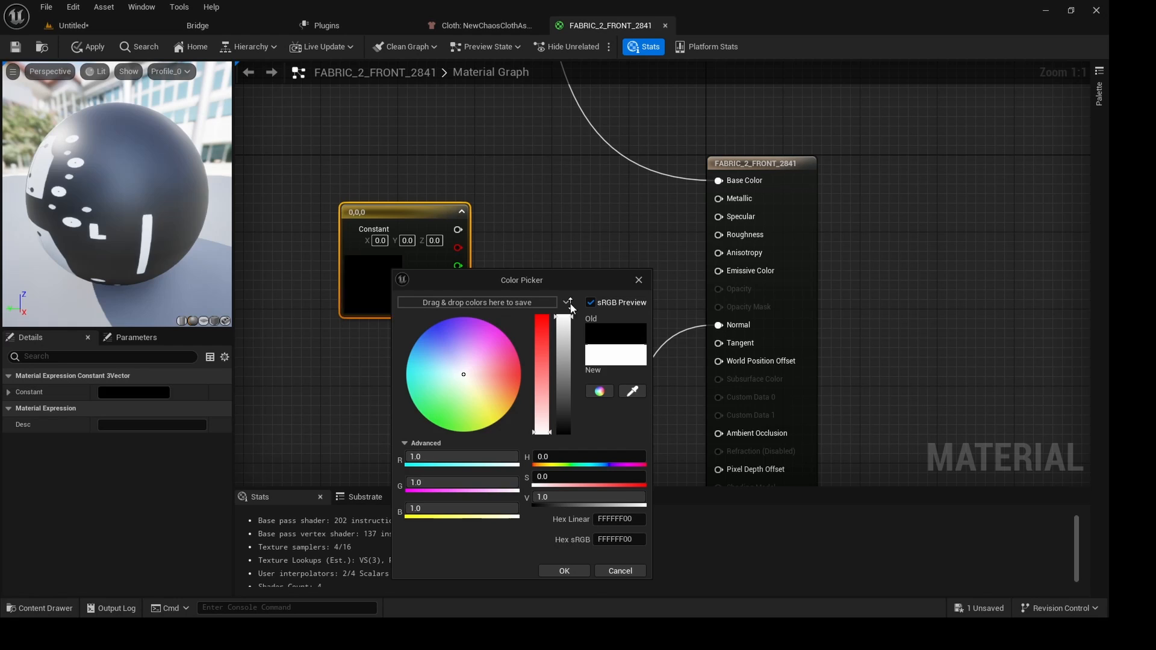
{"action": "left_click", "coordinate": [584, 576]}
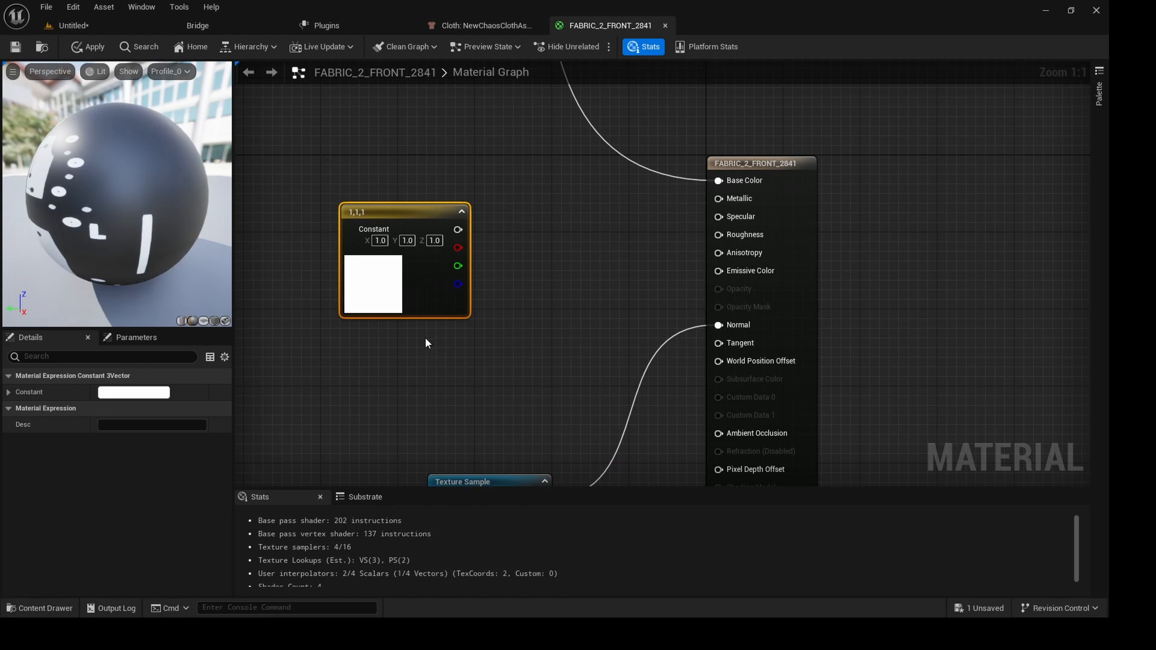
{"action": "left_click", "coordinate": [414, 352]}
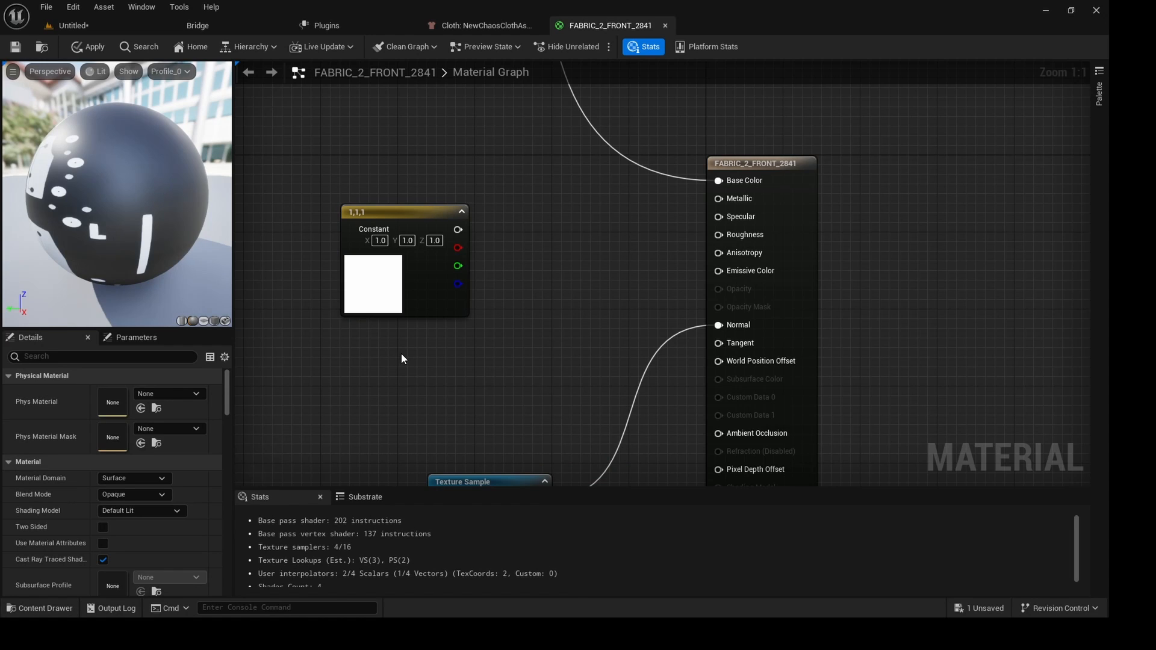
Add a scalar constant node below the white colour node and set its value to 10.
{"action": "key", "text": "1"}
{"action": "left_click", "coordinate": [401, 354]}
{"action": "left_click_drag", "start_coordinate": [433, 361], "coordinate": [392, 366]}
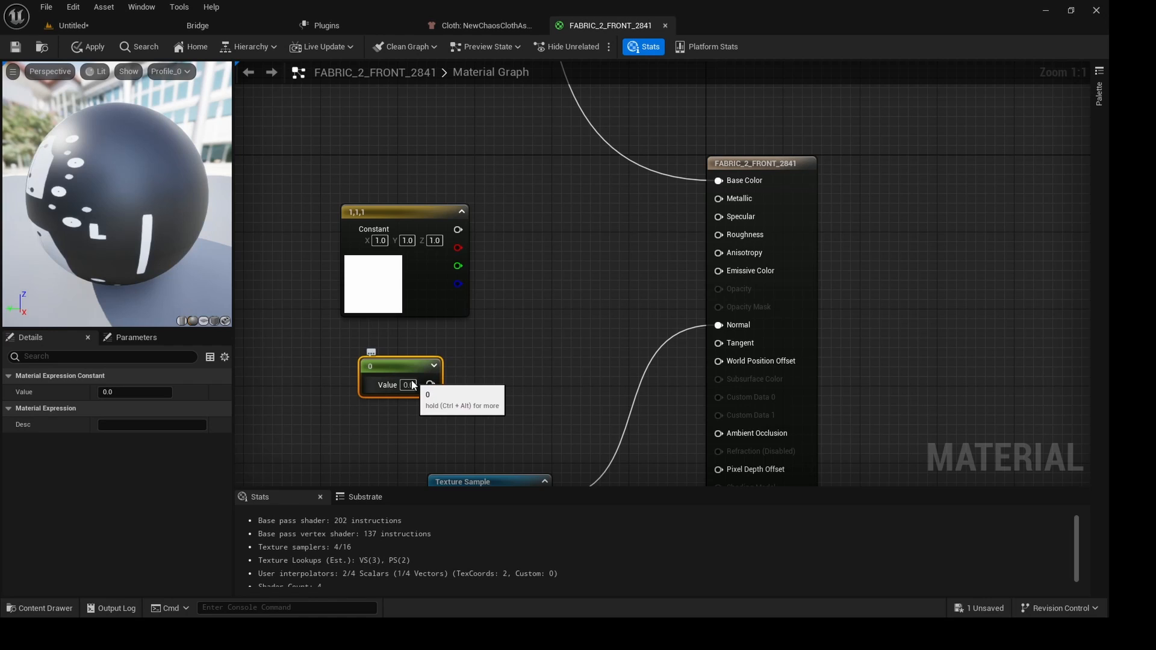
{"action": "left_click", "coordinate": [411, 385]}
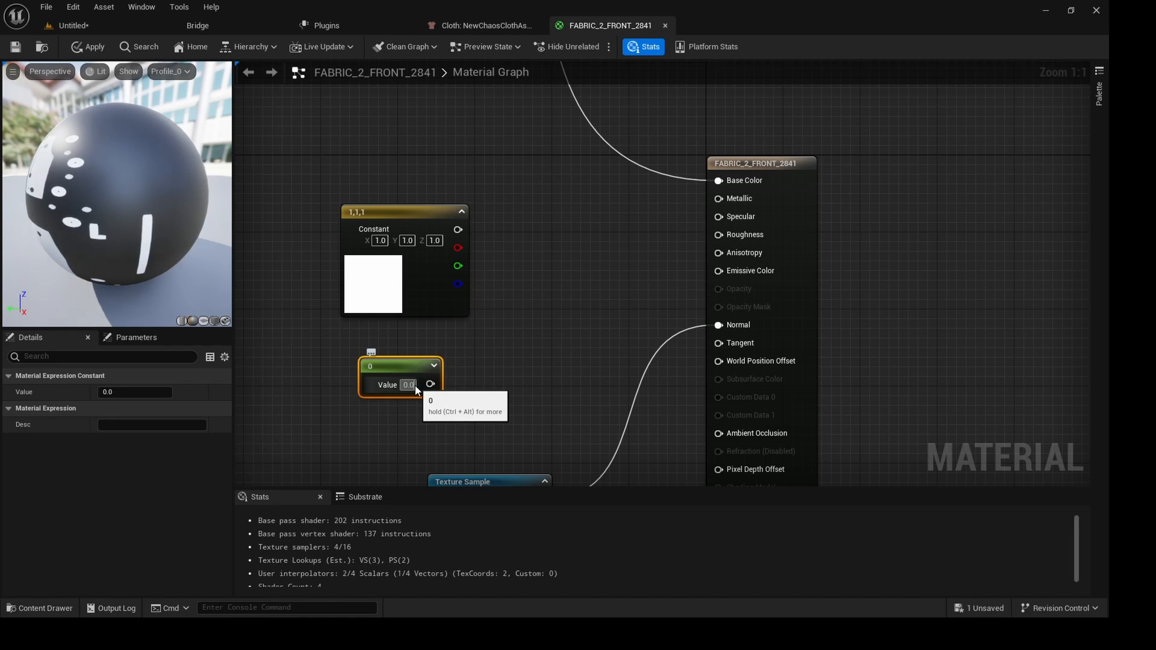
{"action": "double_click", "coordinate": [410, 386]}
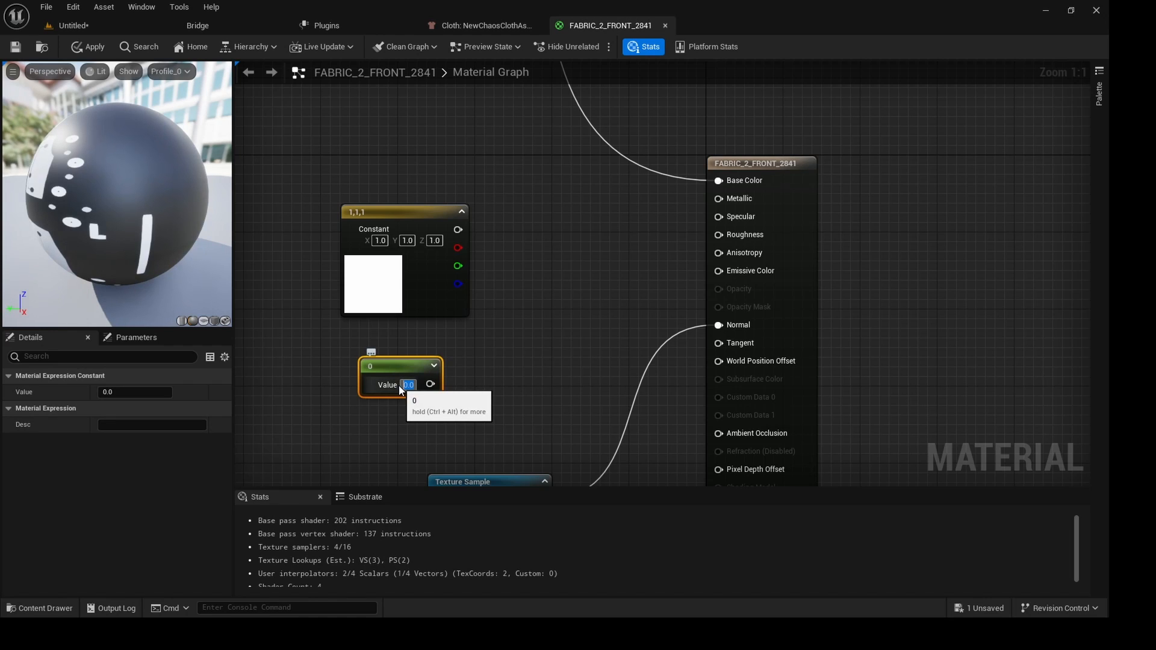
{"action": "type", "text": "10"}
{"action": "key", "text": "Return"}
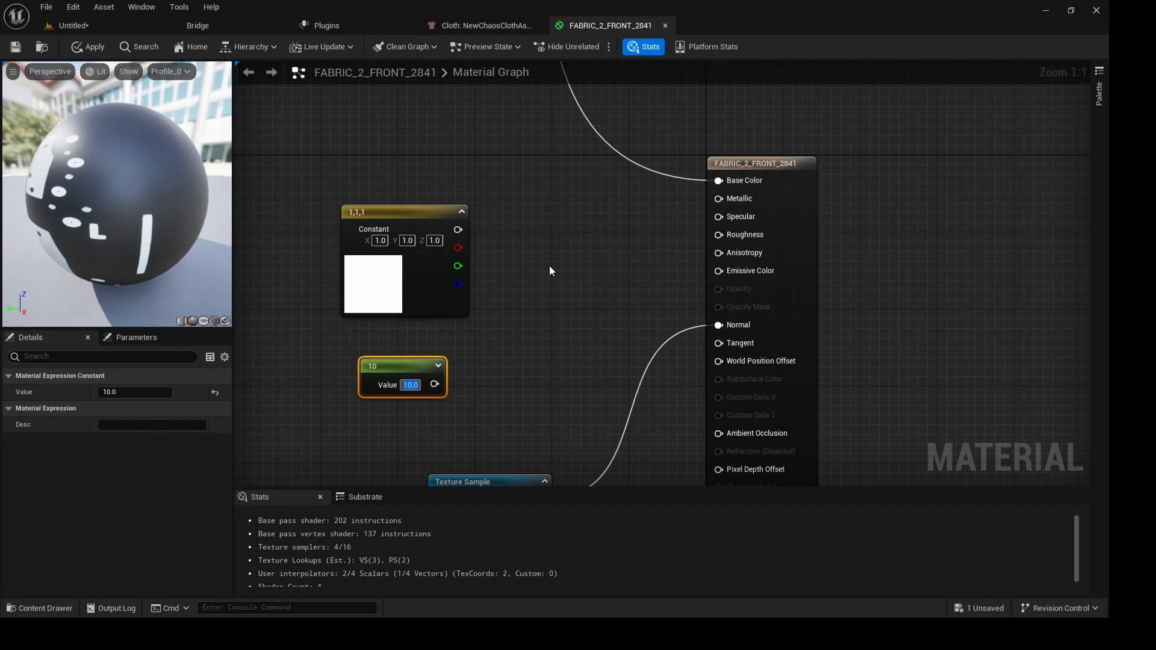
{"action": "left_click", "coordinate": [549, 270]}
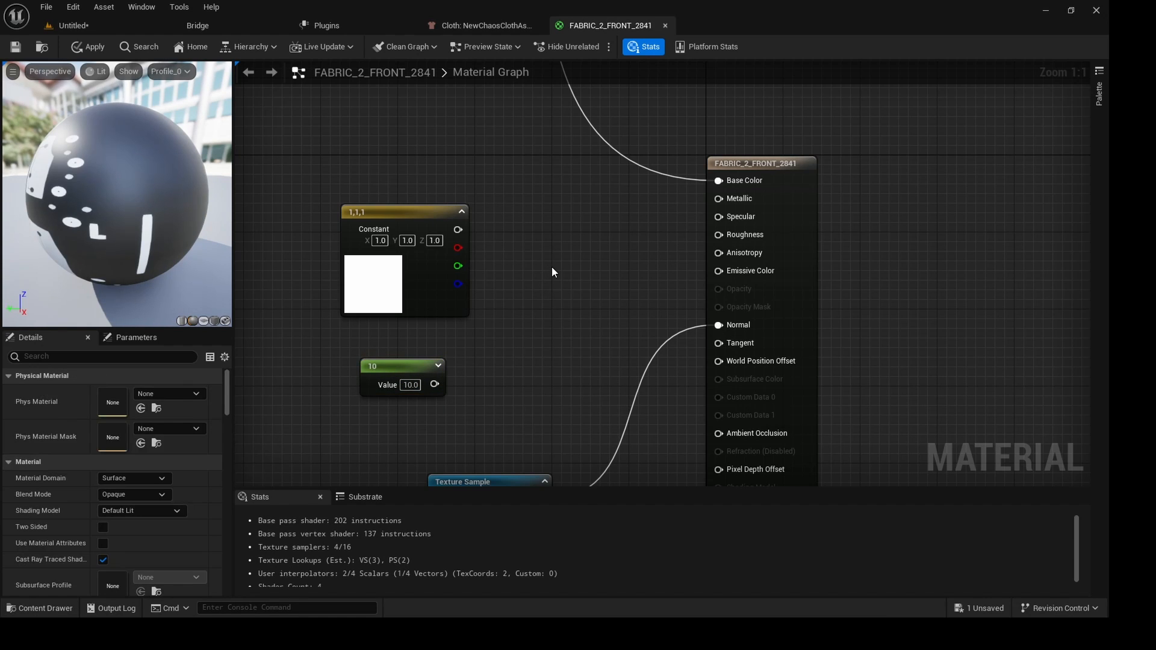
Add a Multiply node, feed it the white colour as A and the constant as B, and connect its output to Emissive Color.
{"action": "right_click", "coordinate": [552, 268]}
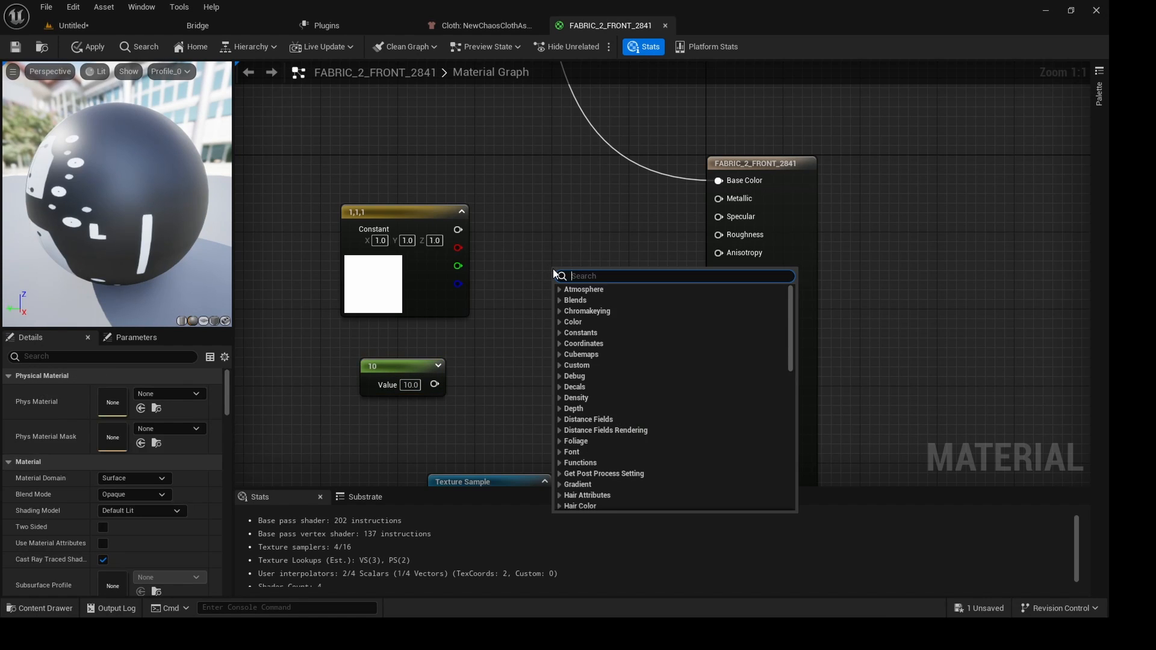
{"action": "type", "text": "MU"}
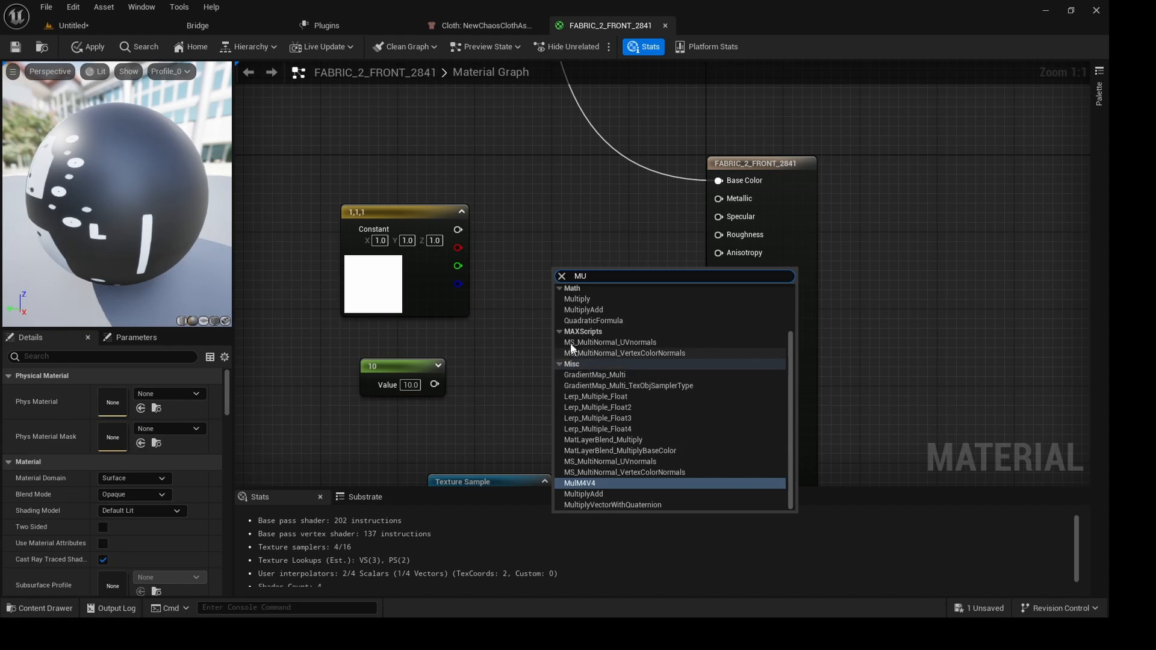
{"action": "left_click", "coordinate": [588, 300]}
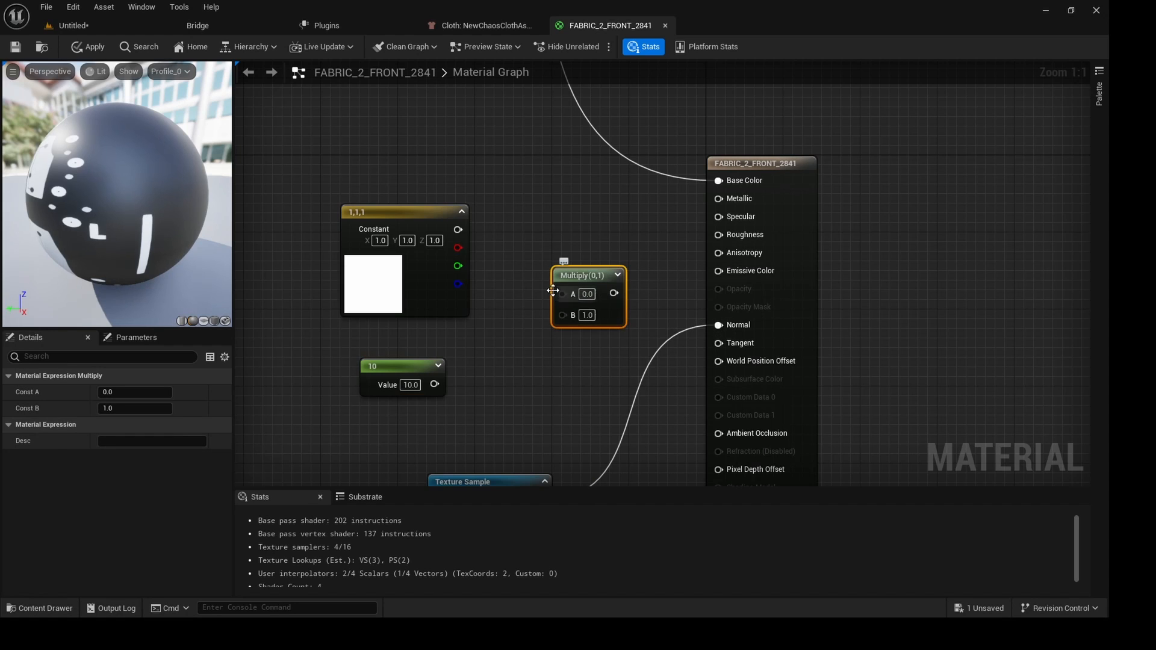
{"action": "left_click_drag", "start_coordinate": [458, 229], "coordinate": [558, 293]}
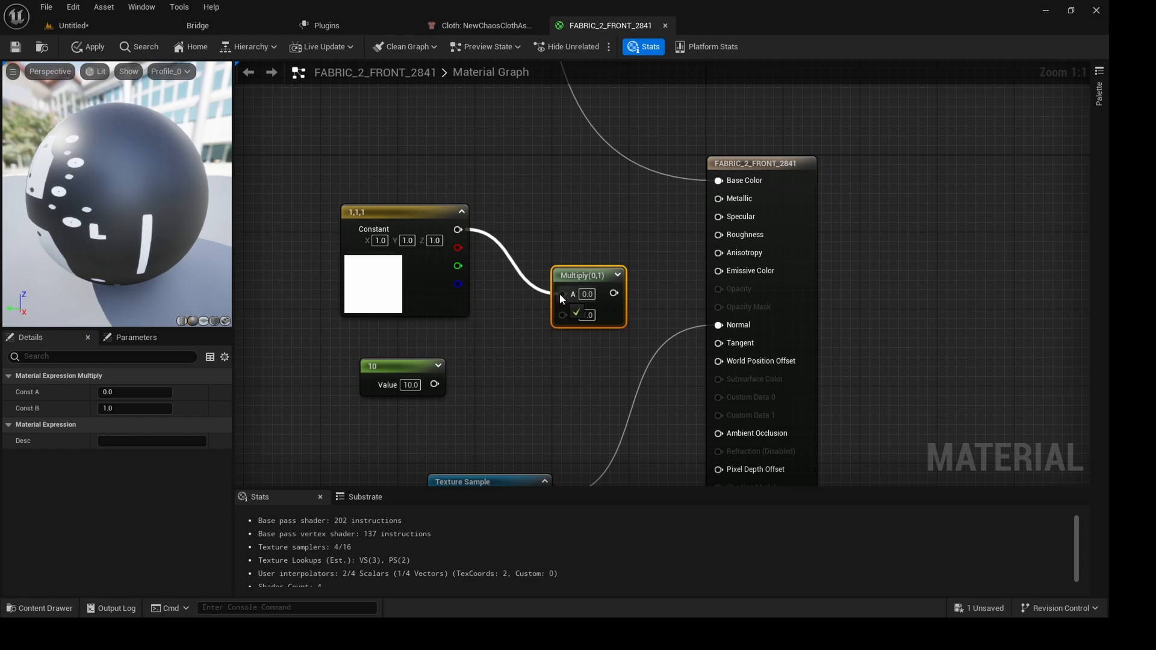
{"action": "left_click_drag", "start_coordinate": [440, 385], "coordinate": [719, 270]}
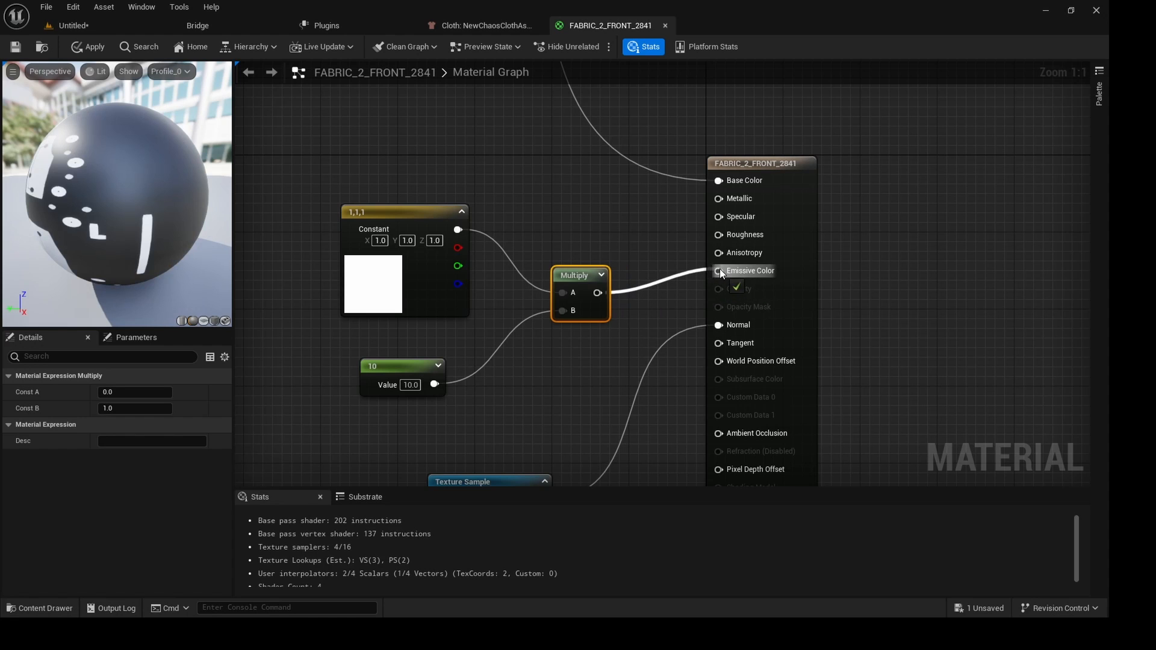
Apply the material changes, inspect the SIM suit in the level and save everything.
{"action": "left_click", "coordinate": [85, 52]}
{"action": "left_click", "coordinate": [89, 24]}
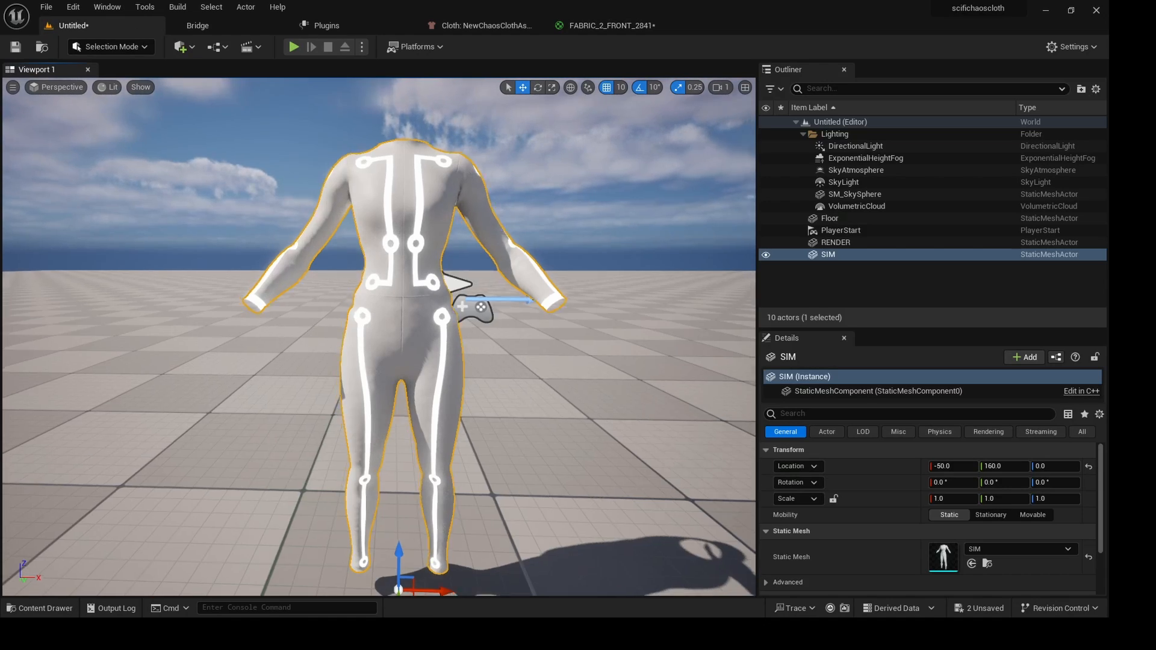
{"action": "left_click_drag", "start_coordinate": [379, 337], "coordinate": [386, 361], "text": "alt"}
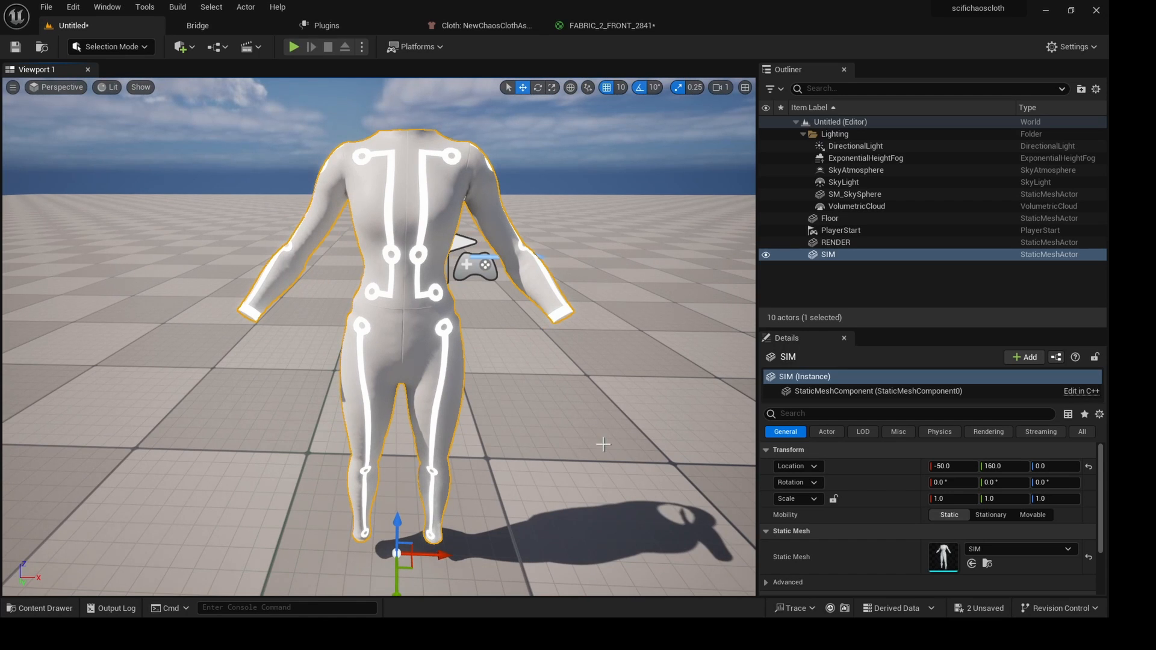
{"action": "key", "text": "ctrl+shift+s"}
Open the FABRIC_1_FRONT_2836 material and move its two texture sample nodes apart to clear the graph.
{"action": "key", "text": "ctrl+space"}
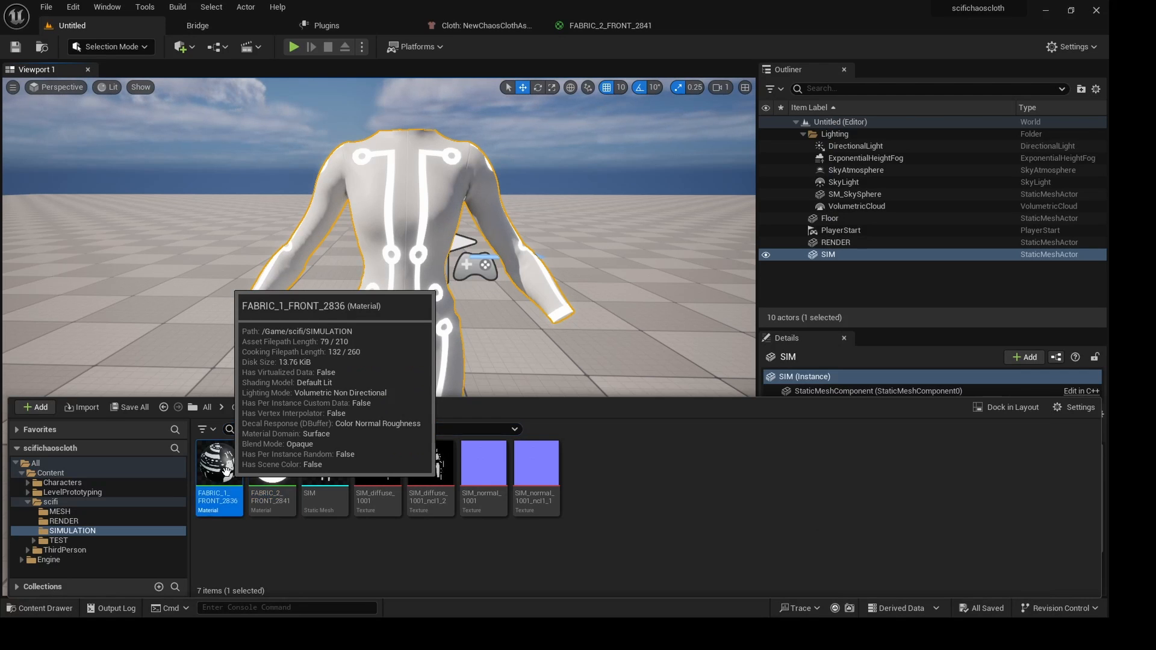
{"action": "double_click", "coordinate": [225, 469]}
{"action": "scroll", "coordinate": [414, 316], "scroll_direction": "down", "scroll_amount": 2}
{"action": "left_click_drag", "start_coordinate": [470, 306], "coordinate": [391, 459]}
{"action": "left_click_drag", "start_coordinate": [490, 150], "coordinate": [383, 71]}
{"action": "scroll", "coordinate": [429, 316], "scroll_direction": "down", "scroll_amount": 3}
{"action": "right_click_drag", "start_coordinate": [423, 333], "coordinate": [471, 283]}
{"action": "scroll", "coordinate": [472, 283], "scroll_direction": "up", "scroll_amount": 4}
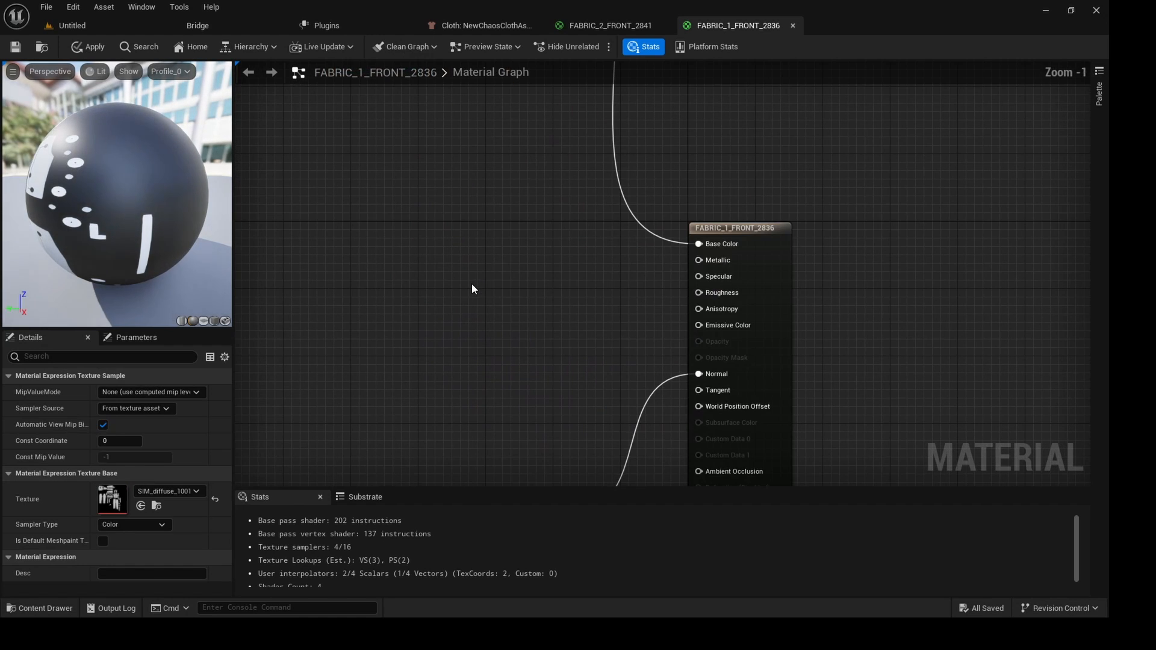
Add two scalar constant nodes, set the upper one to 1 and connect it to the Metallic input.
{"action": "left_click", "coordinate": [479, 247]}
{"action": "left_click", "coordinate": [488, 341]}
{"action": "left_click_drag", "start_coordinate": [508, 254], "coordinate": [489, 245]}
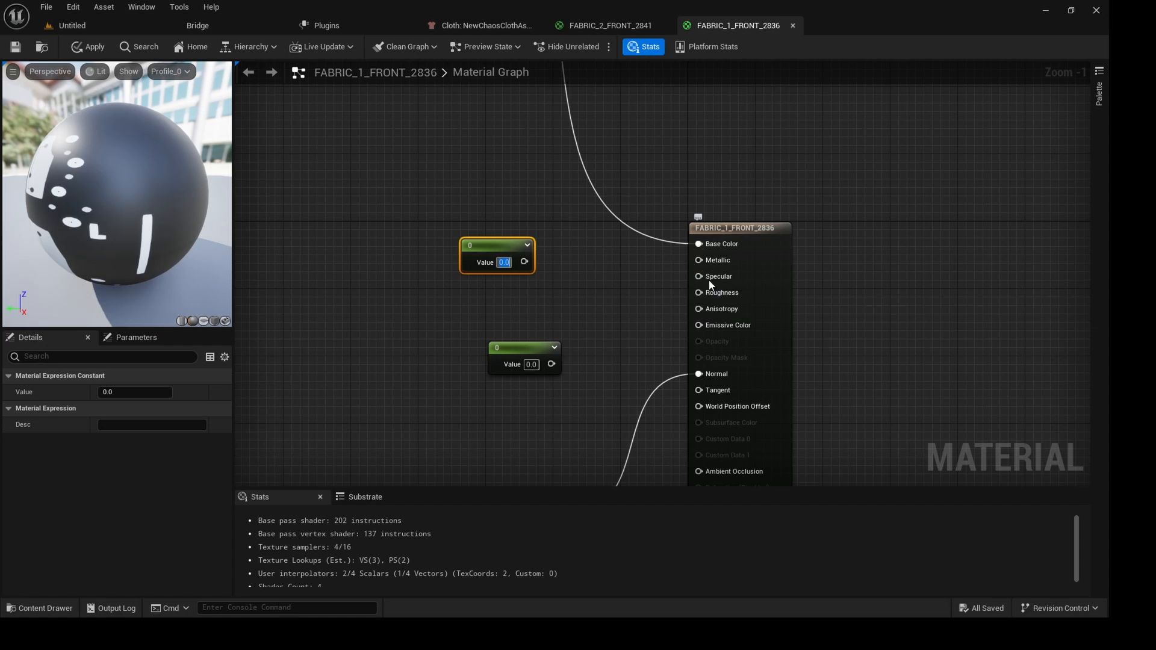
{"action": "type", "text": "1"}
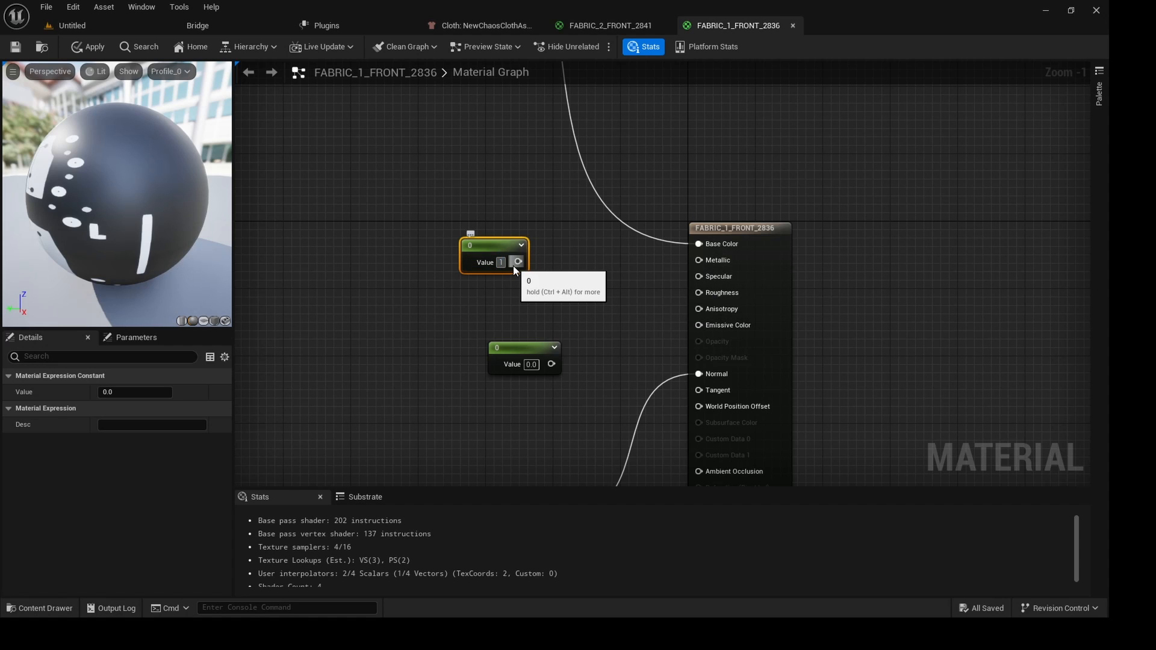
{"action": "key", "text": "Return"}
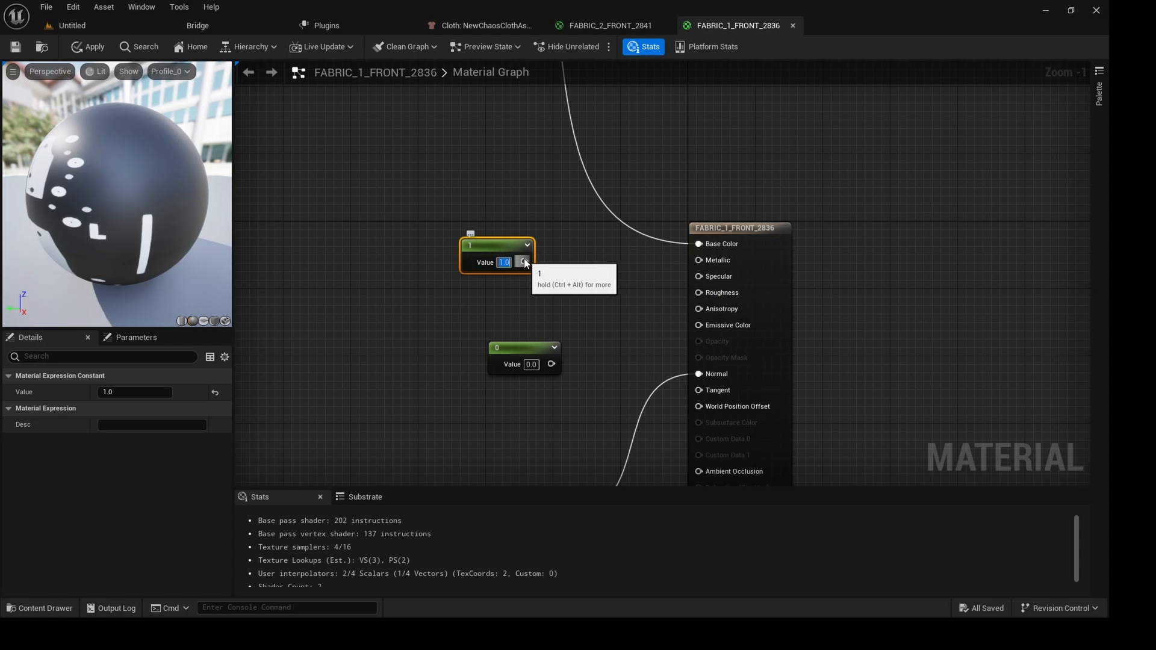
{"action": "left_click_drag", "start_coordinate": [523, 261], "coordinate": [699, 260]}
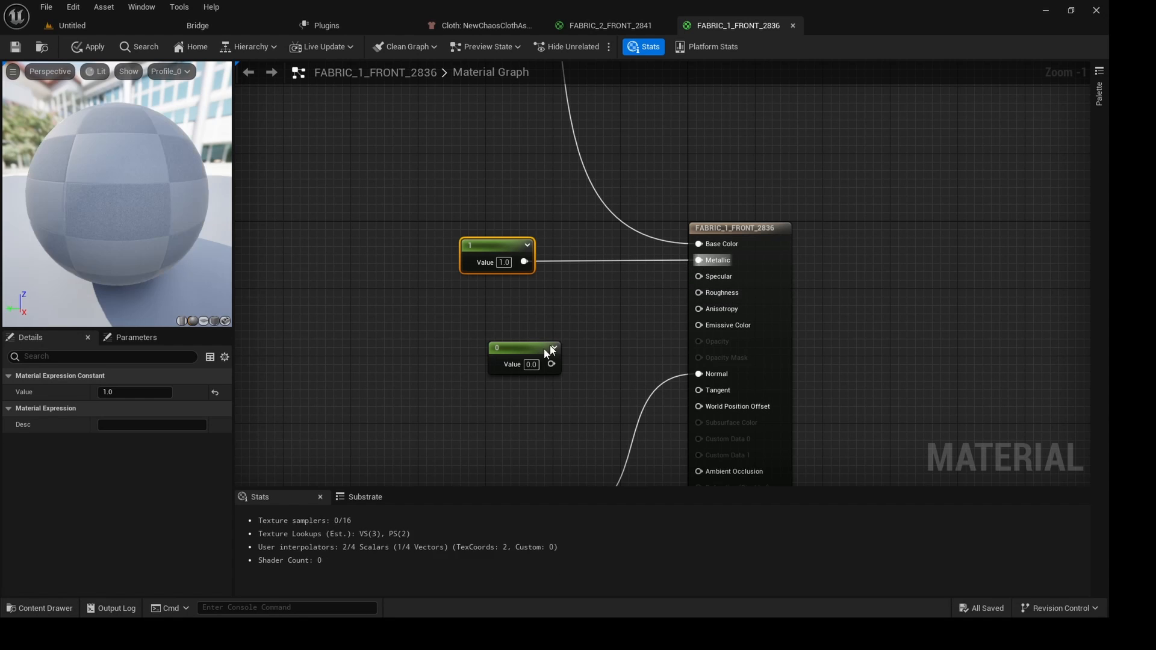
Move the second constant node under the first, set its value to 0.2 and connect it to Roughness.
{"action": "left_click_drag", "start_coordinate": [532, 352], "coordinate": [512, 326]}
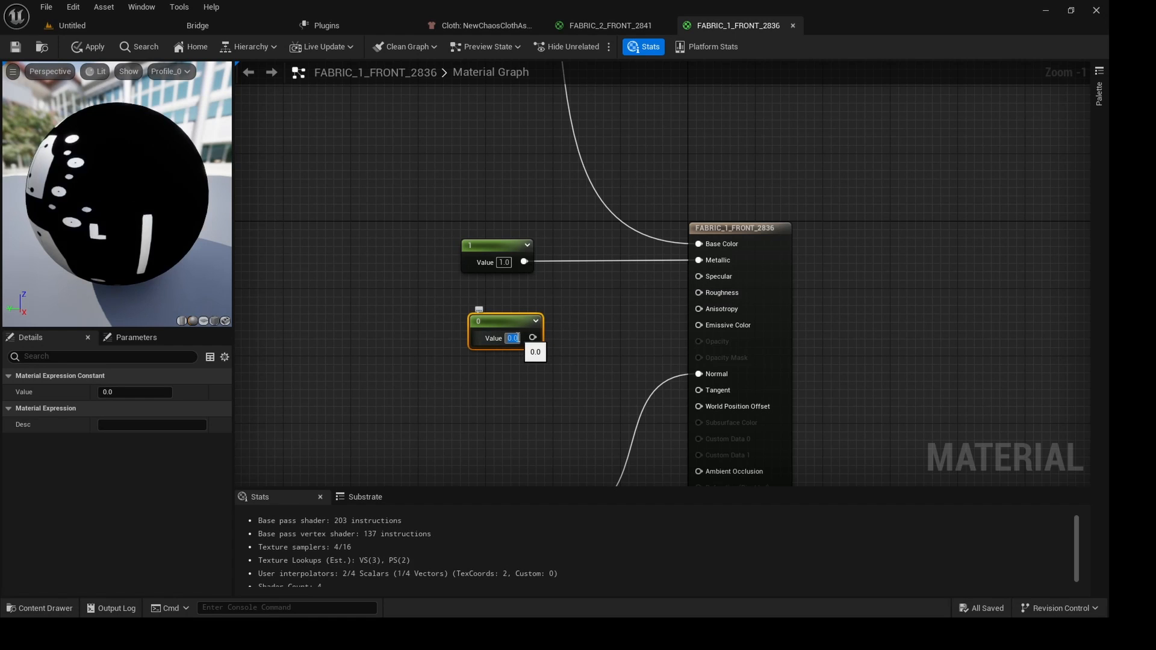
{"action": "type", "text": ".2"}
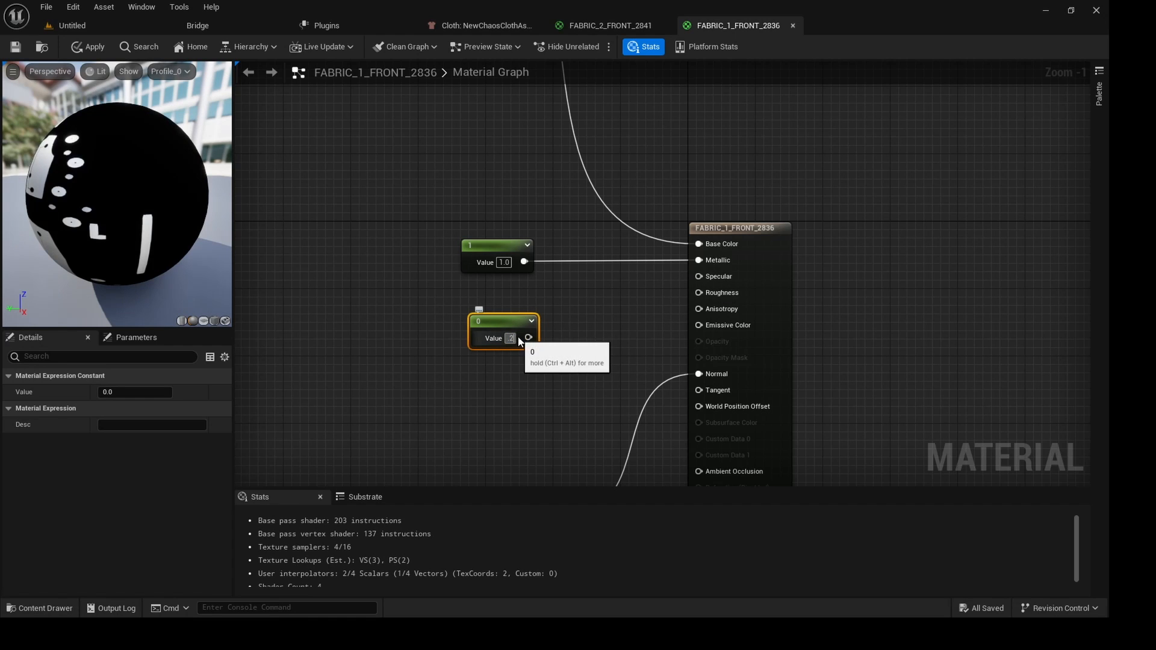
{"action": "key", "text": "Return"}
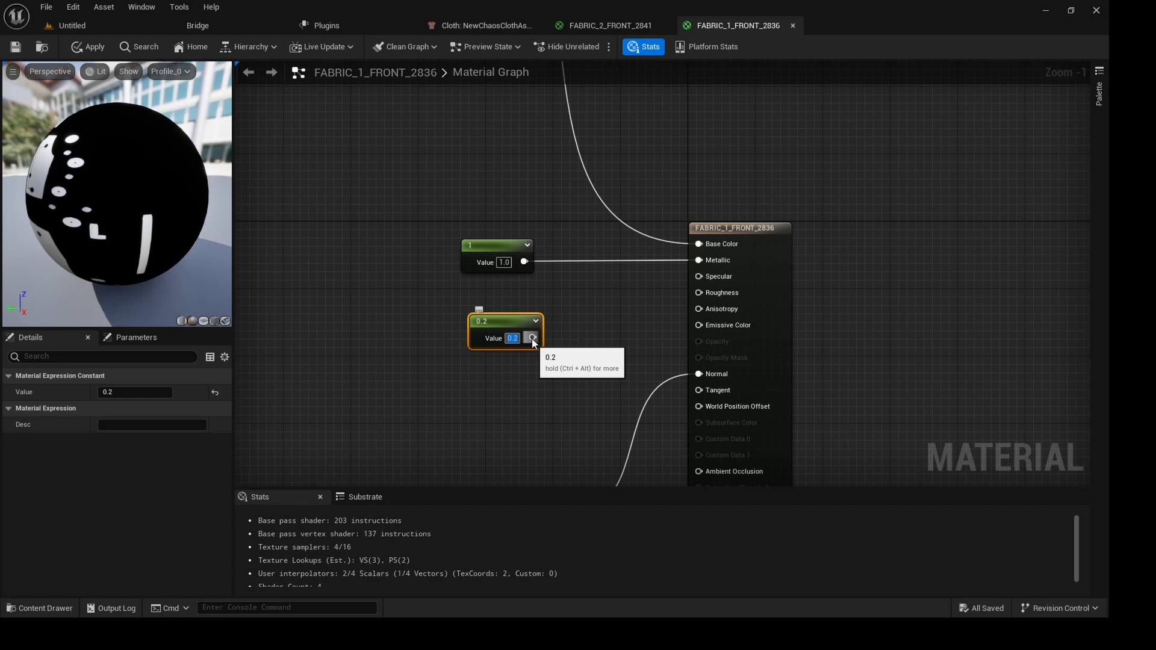
{"action": "left_click_drag", "start_coordinate": [532, 338], "coordinate": [698, 292]}
{"action": "scroll", "coordinate": [701, 293], "scroll_direction": "up", "scroll_amount": 1}
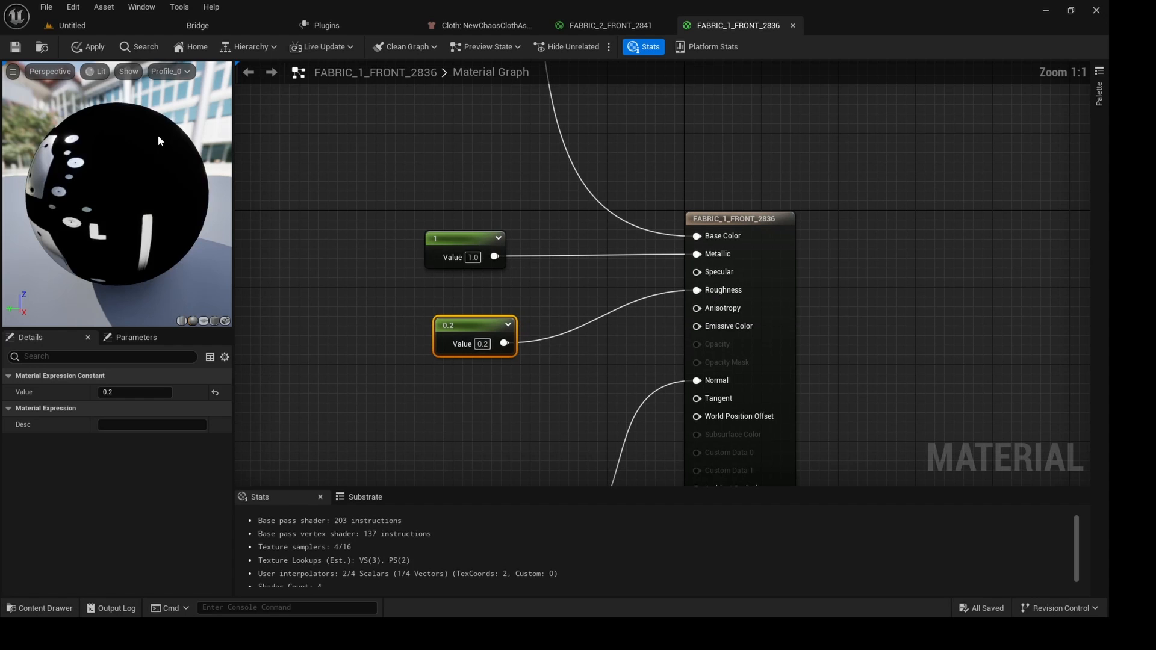
Apply and save the FABRIC_1_FRONT_2836 material, and inspect the SIM suit in the Untitled level.
{"action": "left_click", "coordinate": [93, 46]}
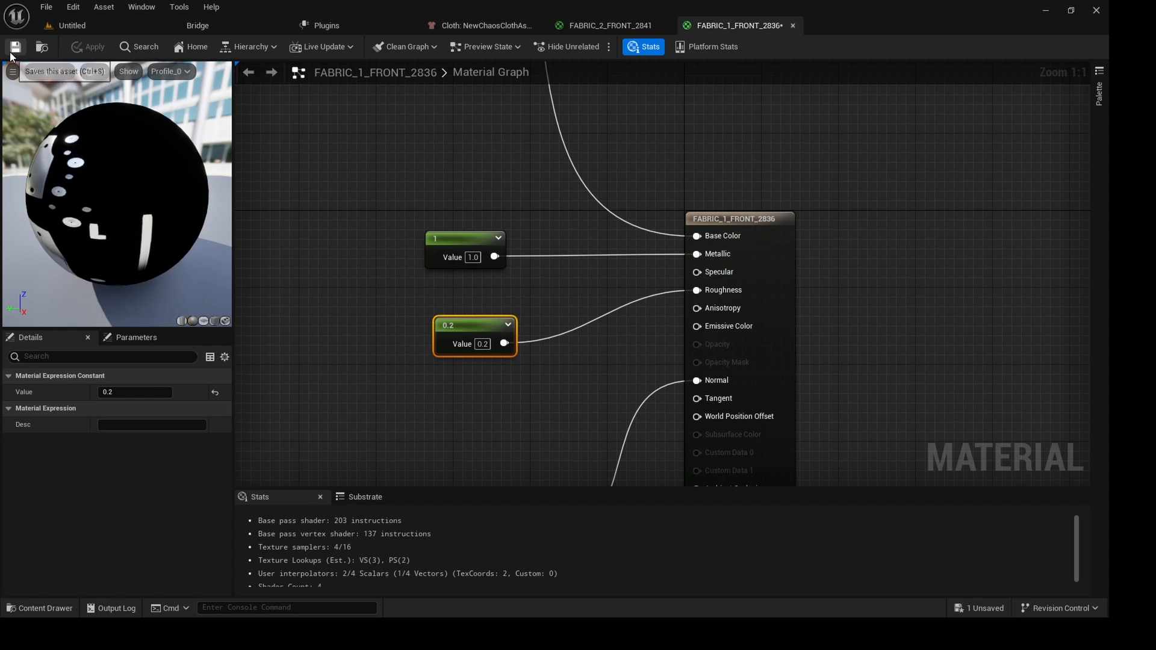
{"action": "left_click", "coordinate": [96, 27]}
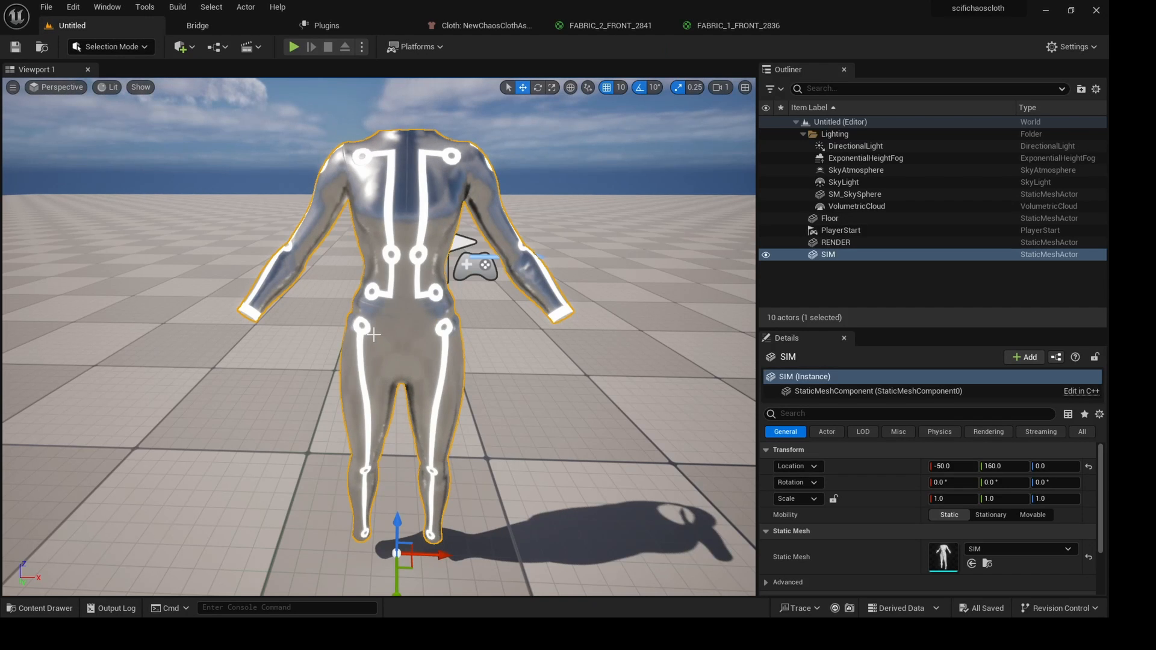
{"action": "scroll", "coordinate": [541, 379], "scroll_direction": "down", "scroll_amount": 5}
{"action": "left_click_drag", "start_coordinate": [552, 412], "coordinate": [259, 369], "text": "alt"}
{"action": "left_click_drag", "start_coordinate": [482, 313], "coordinate": [181, 340], "text": "alt"}
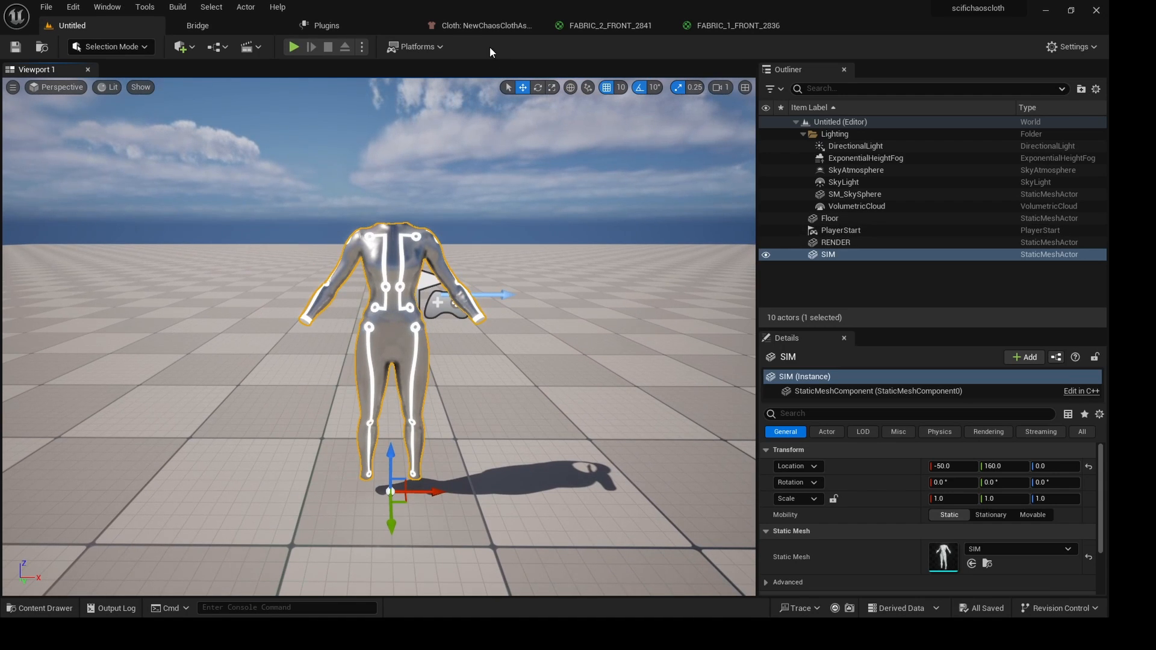
Switch to the Chaos Cloth asset and look over its Dataflow node chain, starting from the SIM and RENDER import nodes.
{"action": "left_click", "coordinate": [486, 27]}
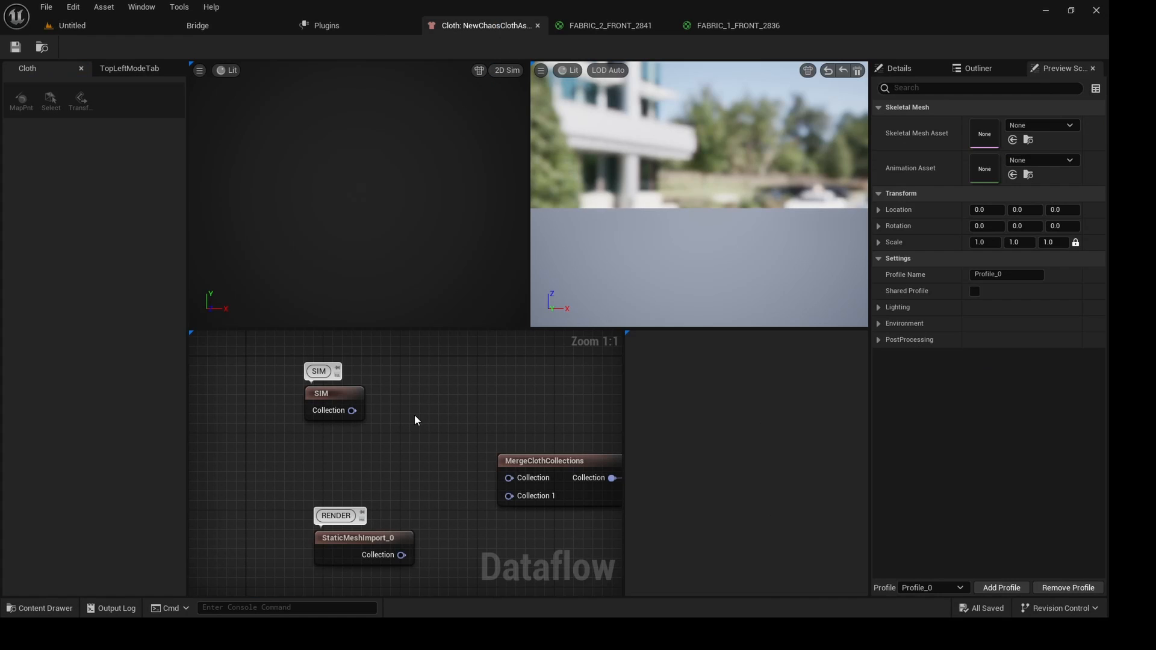
{"action": "scroll", "coordinate": [406, 438], "scroll_direction": "down", "scroll_amount": 1}
{"action": "right_click_drag", "start_coordinate": [429, 457], "coordinate": [379, 451]}
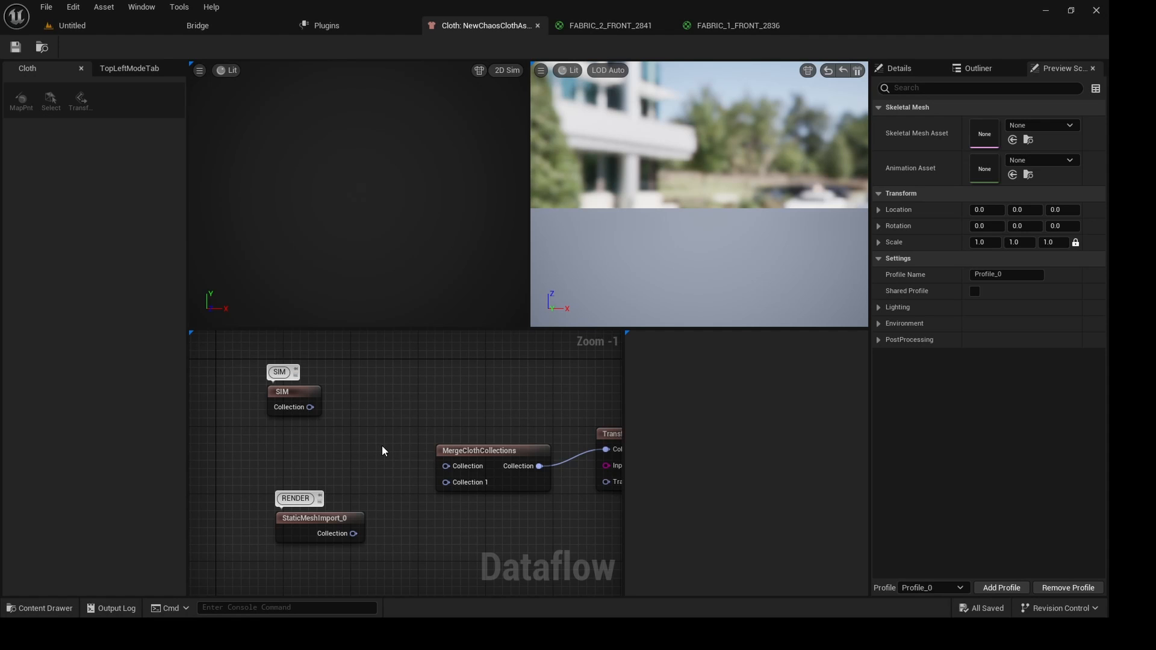
{"action": "scroll", "coordinate": [381, 450], "scroll_direction": "down", "scroll_amount": 7}
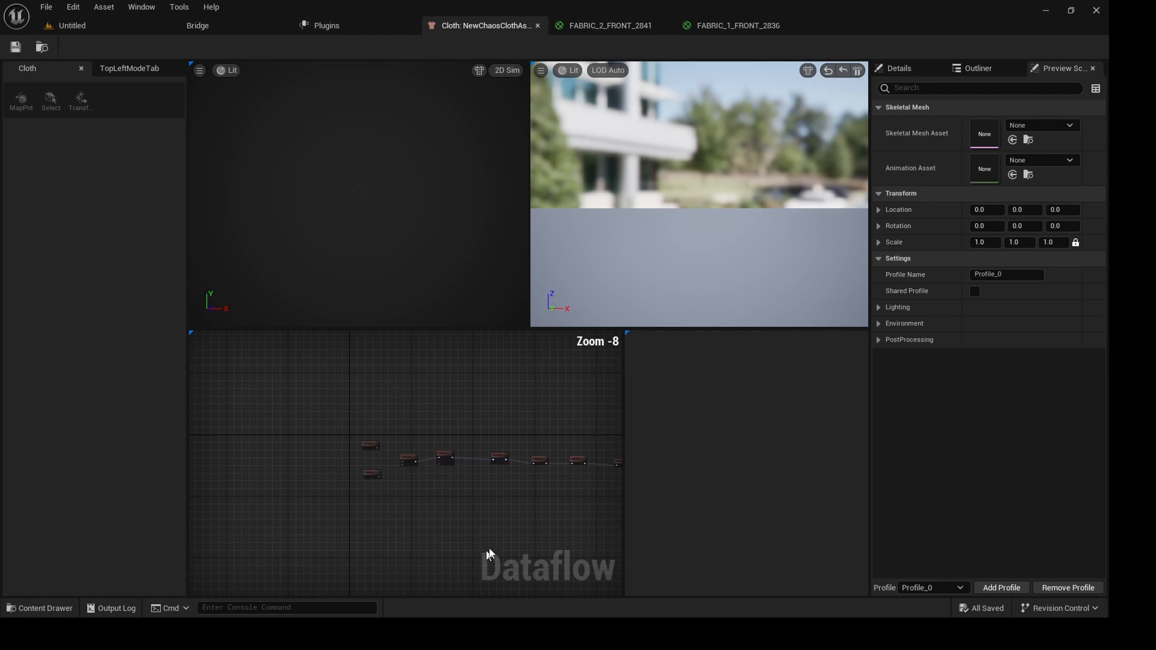
{"action": "mouse_move", "coordinate": [376, 496]}
{"action": "right_mouse_down"}
{"action": "mouse_move", "coordinate": [378, 511]}
{"action": "mouse_move", "coordinate": [392, 508]}
{"action": "right_mouse_up"}
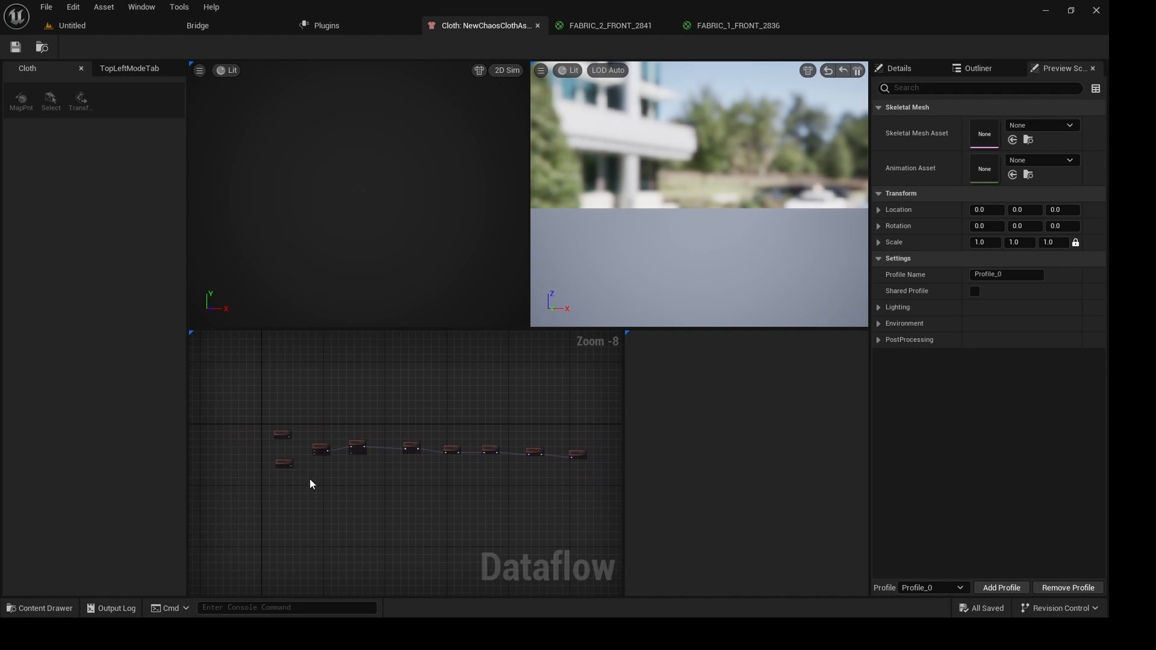
{"action": "scroll", "coordinate": [286, 444], "scroll_direction": "up", "scroll_amount": 6}
{"action": "scroll", "coordinate": [283, 448], "scroll_direction": "up", "scroll_amount": 2}
{"action": "right_click_drag", "start_coordinate": [281, 459], "coordinate": [328, 451]}
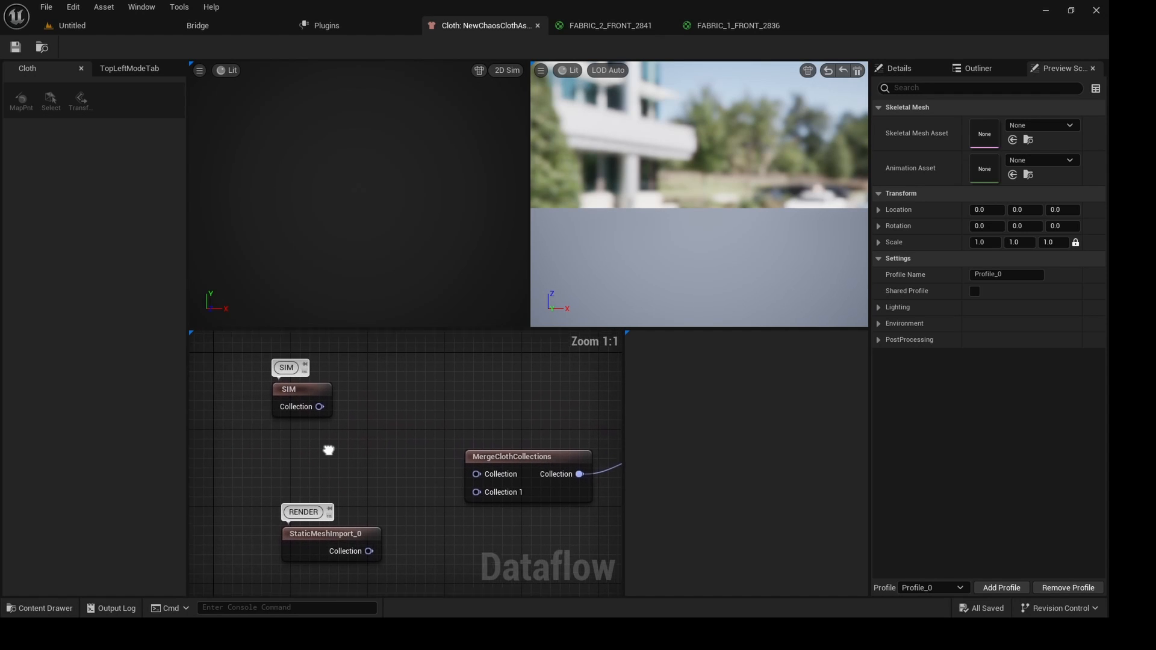
Examine the static mesh import settings of the SIM and RENDER nodes and the details of the SIM mesh asset.
{"action": "left_click", "coordinate": [299, 390]}
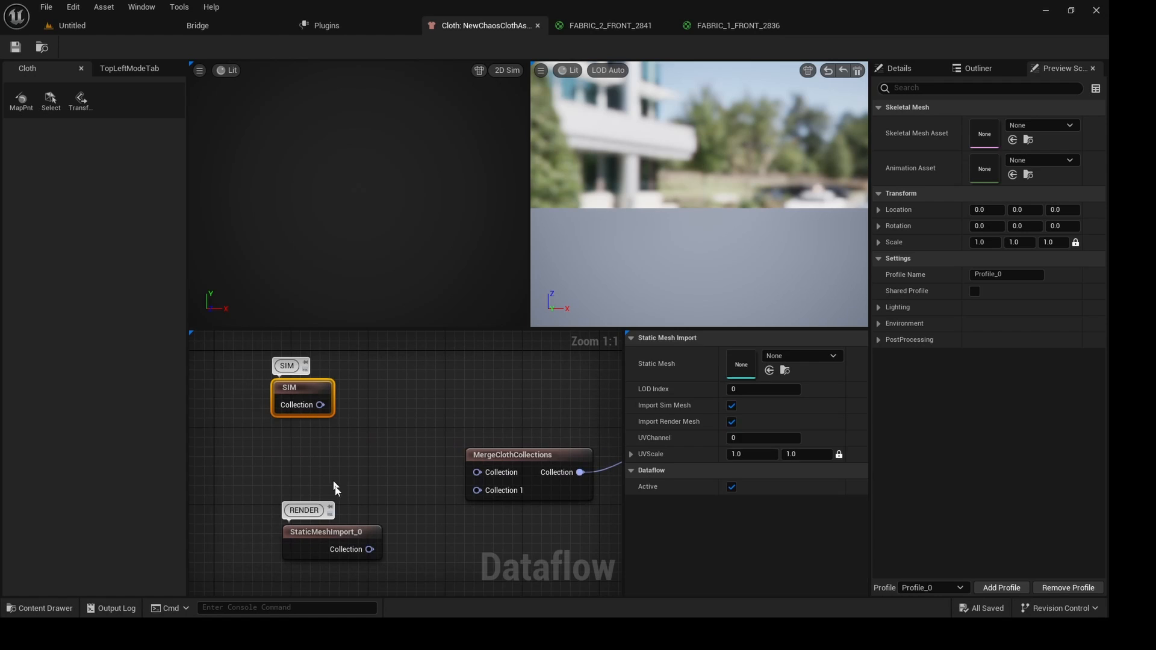
{"action": "left_click", "coordinate": [347, 534]}
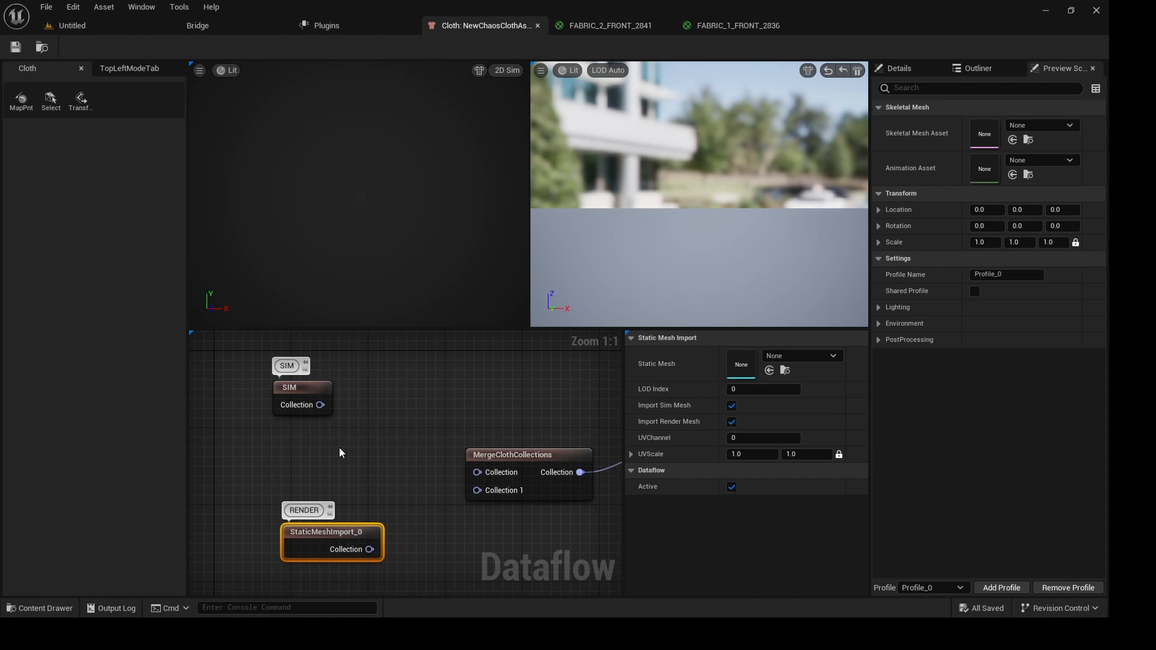
{"action": "key", "text": "ctrl+space"}
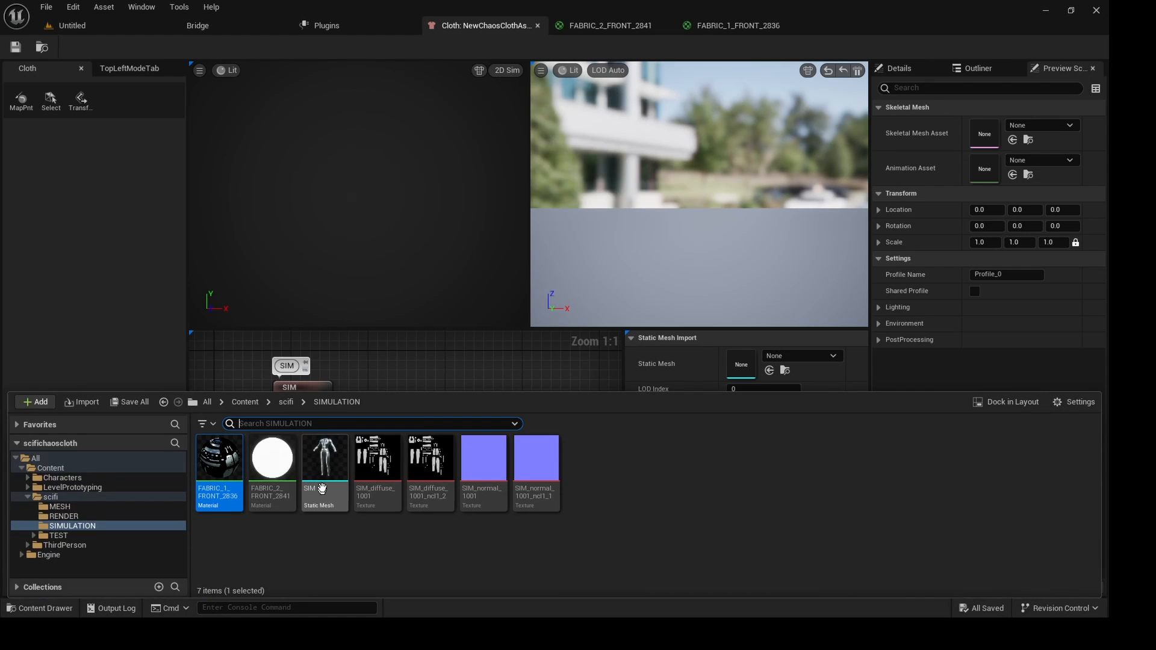
{"action": "mouse_move", "coordinate": [330, 468]}
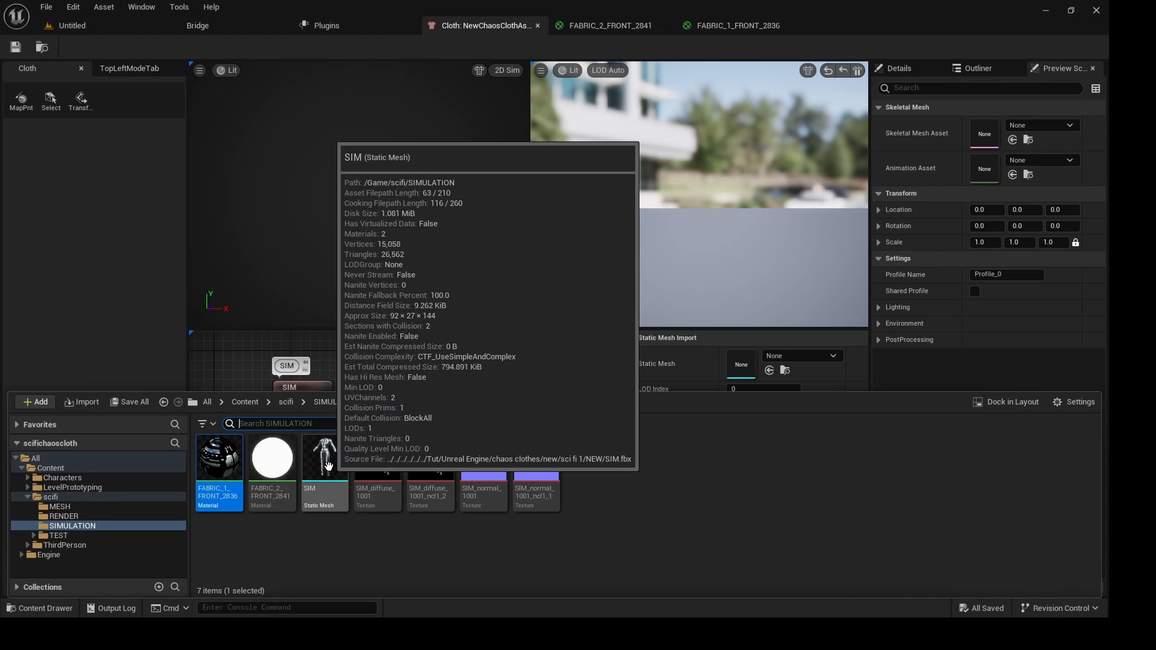
{"action": "key", "text": "ctrl+space"}
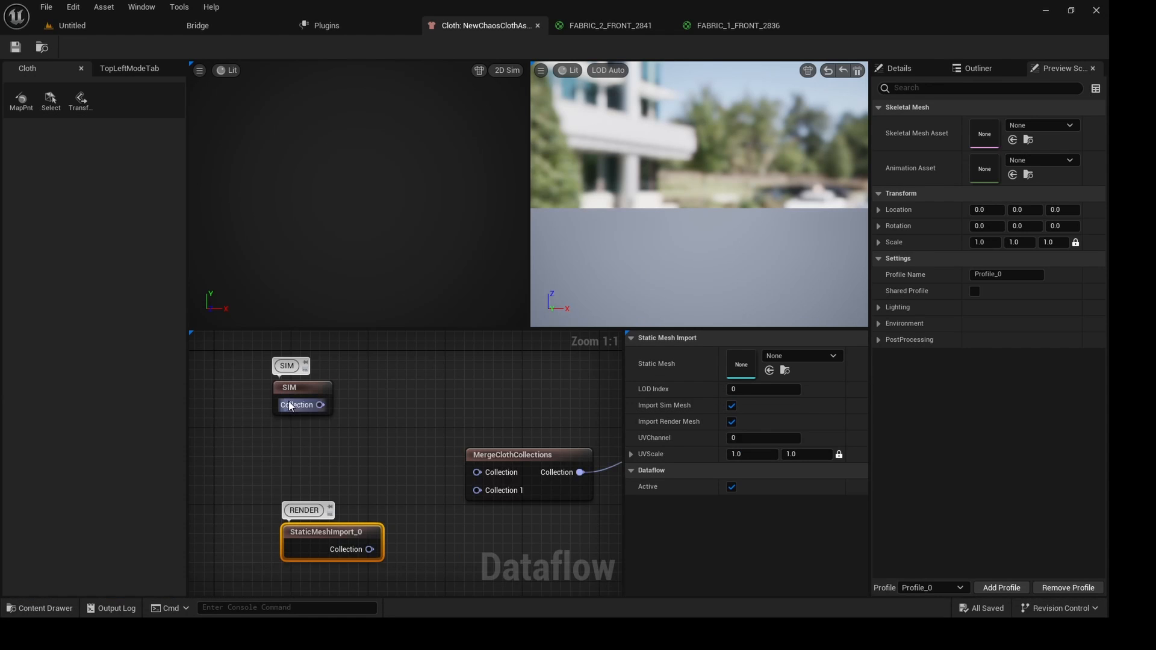
{"action": "left_click", "coordinate": [305, 411]}
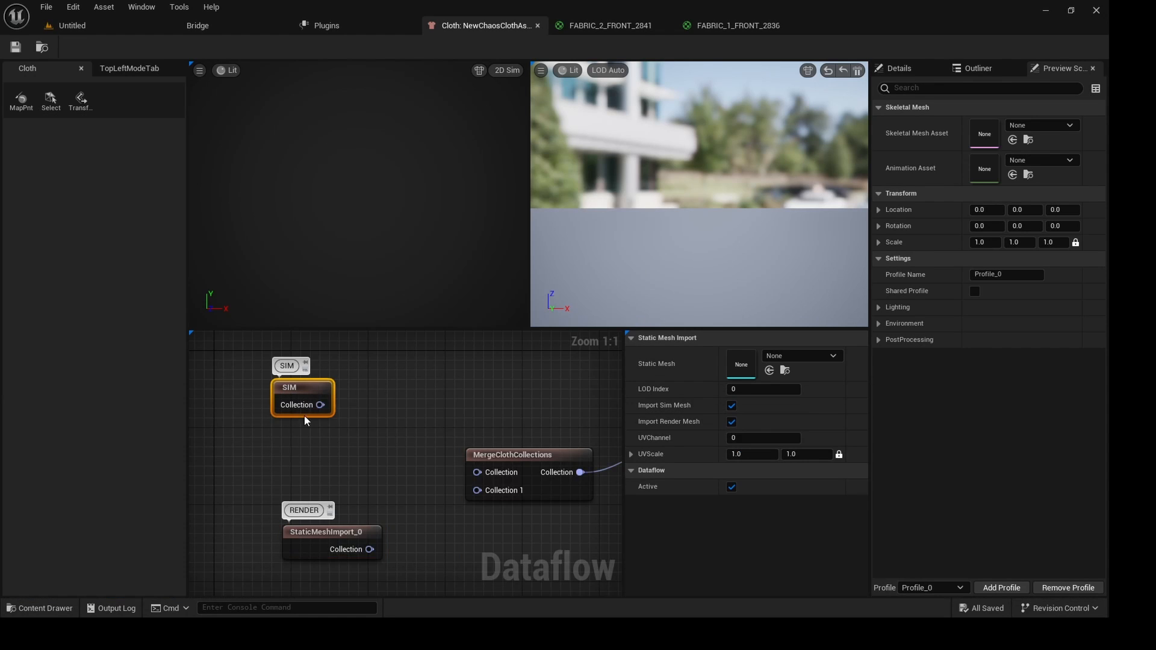
{"action": "left_click", "coordinate": [325, 540]}
{"action": "left_click", "coordinate": [324, 443]}
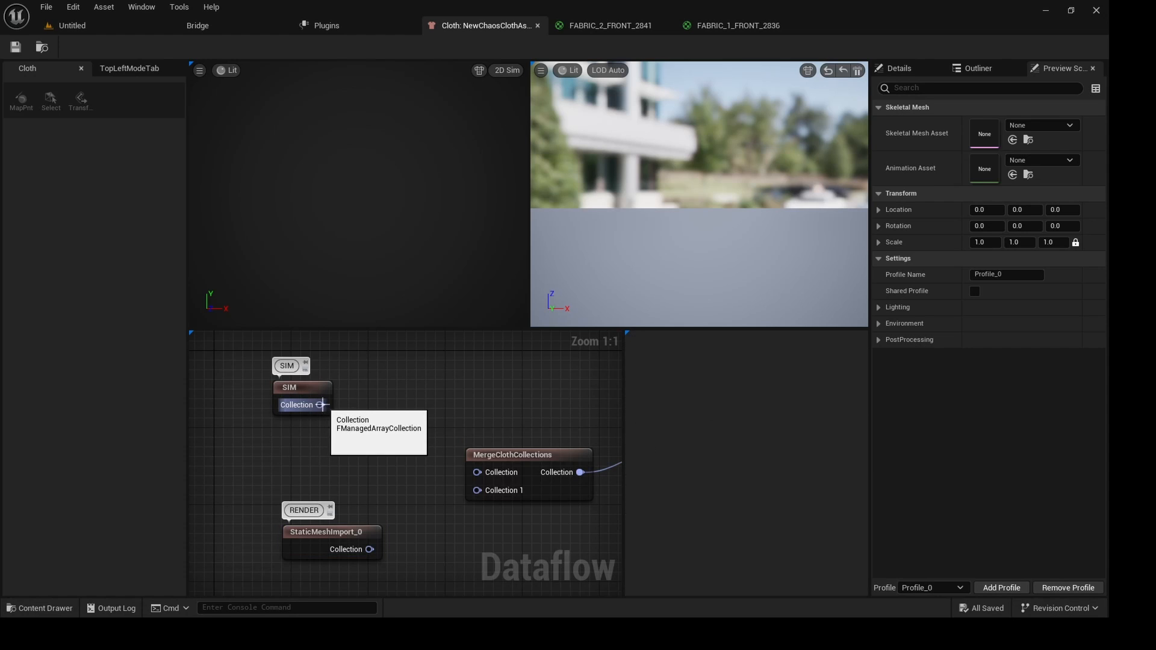
{"action": "scroll", "coordinate": [392, 456], "scroll_direction": "down", "scroll_amount": 7}
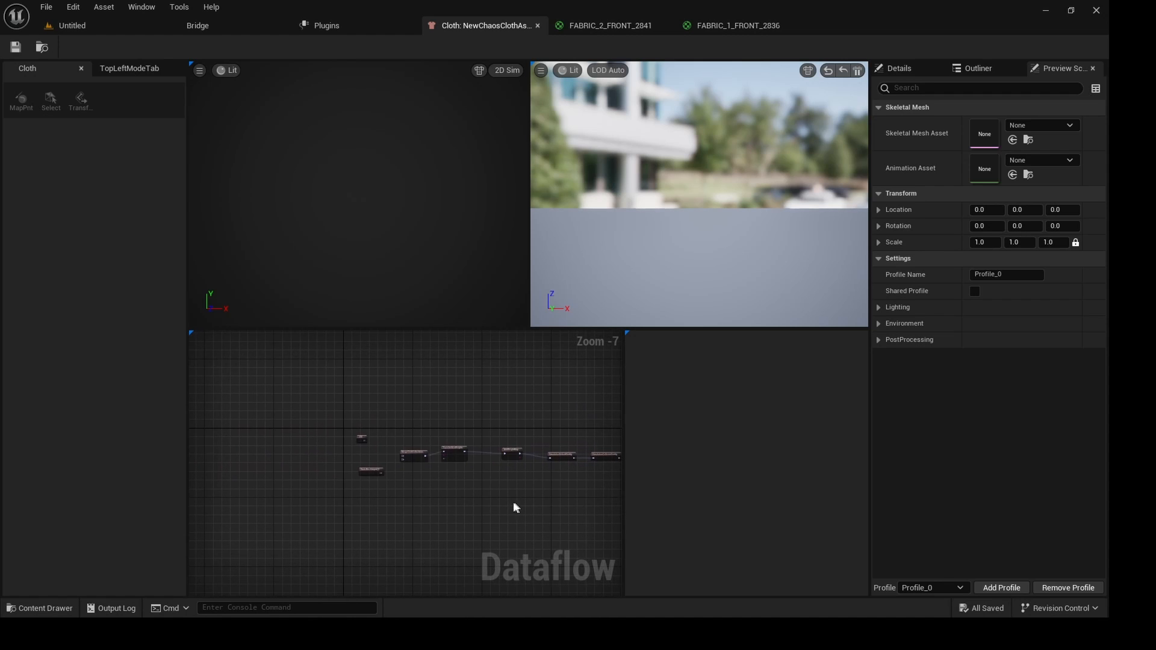
{"action": "scroll", "coordinate": [387, 474], "scroll_direction": "up", "scroll_amount": 7}
{"action": "right_click_drag", "start_coordinate": [355, 450], "coordinate": [335, 482]}
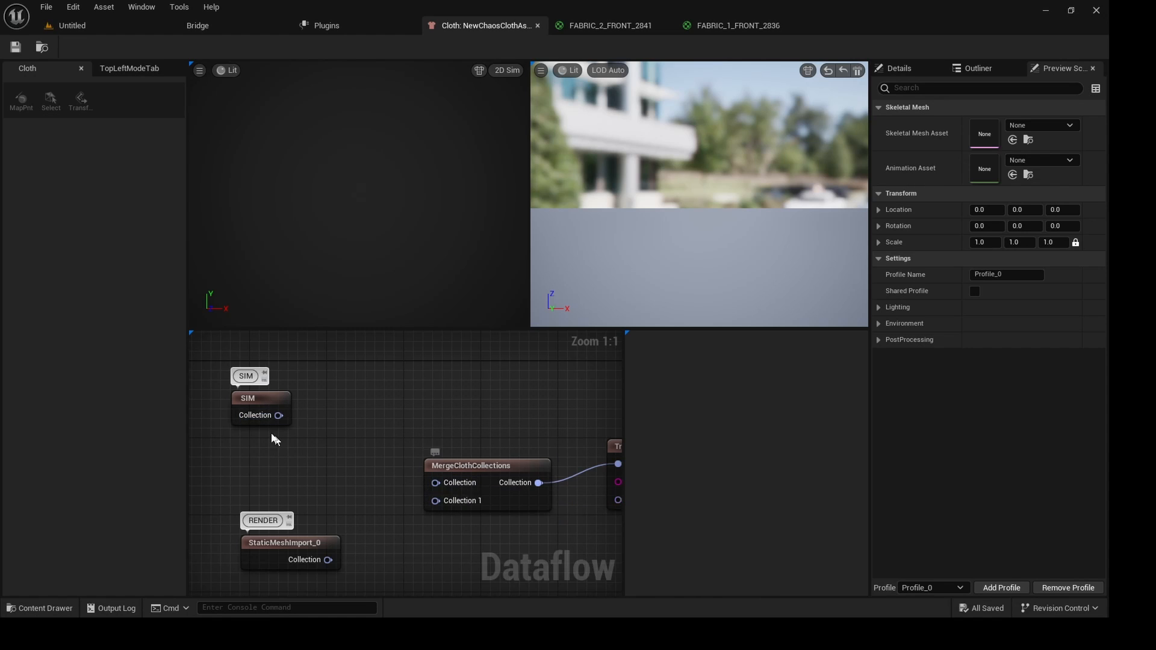
{"action": "left_click", "coordinate": [260, 401]}
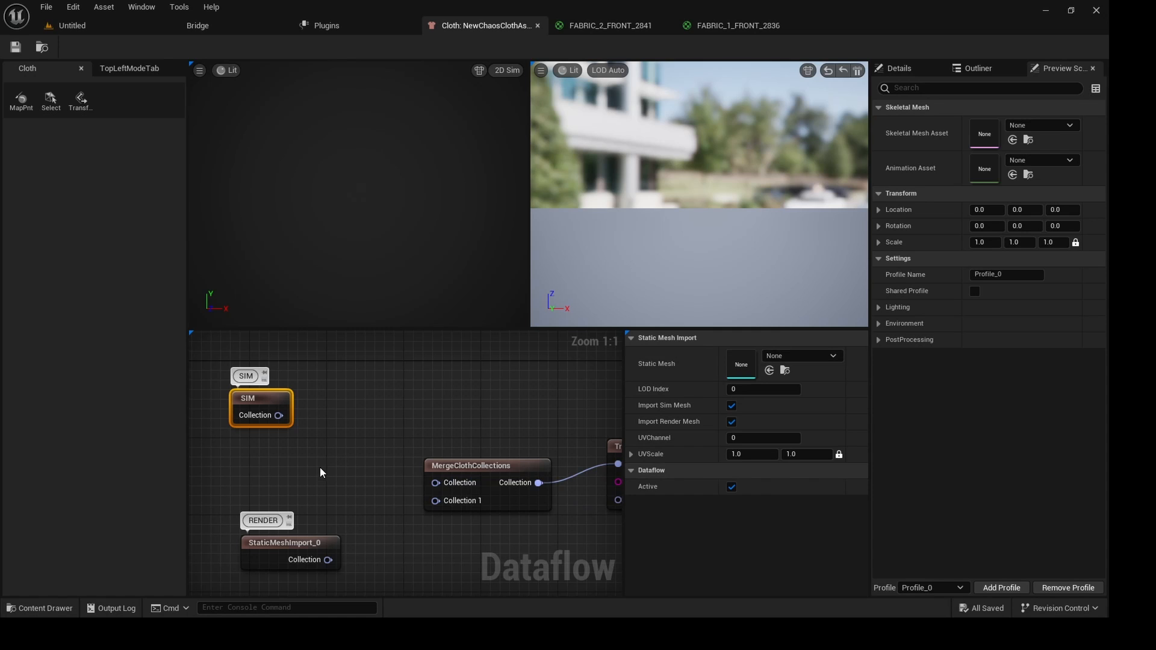
{"action": "mouse_move", "coordinate": [319, 477]}
{"action": "right_mouse_down"}
{"action": "mouse_move", "coordinate": [335, 467]}
{"action": "mouse_move", "coordinate": [323, 467]}
{"action": "right_mouse_up"}
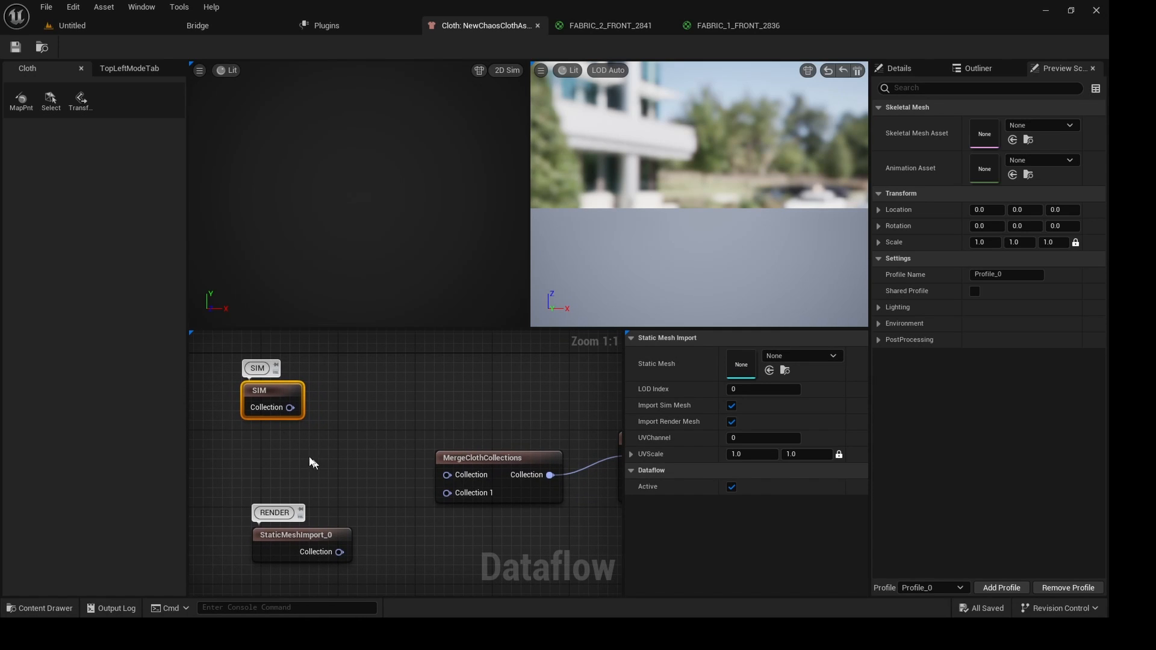
{"action": "double_click", "coordinate": [265, 397]}
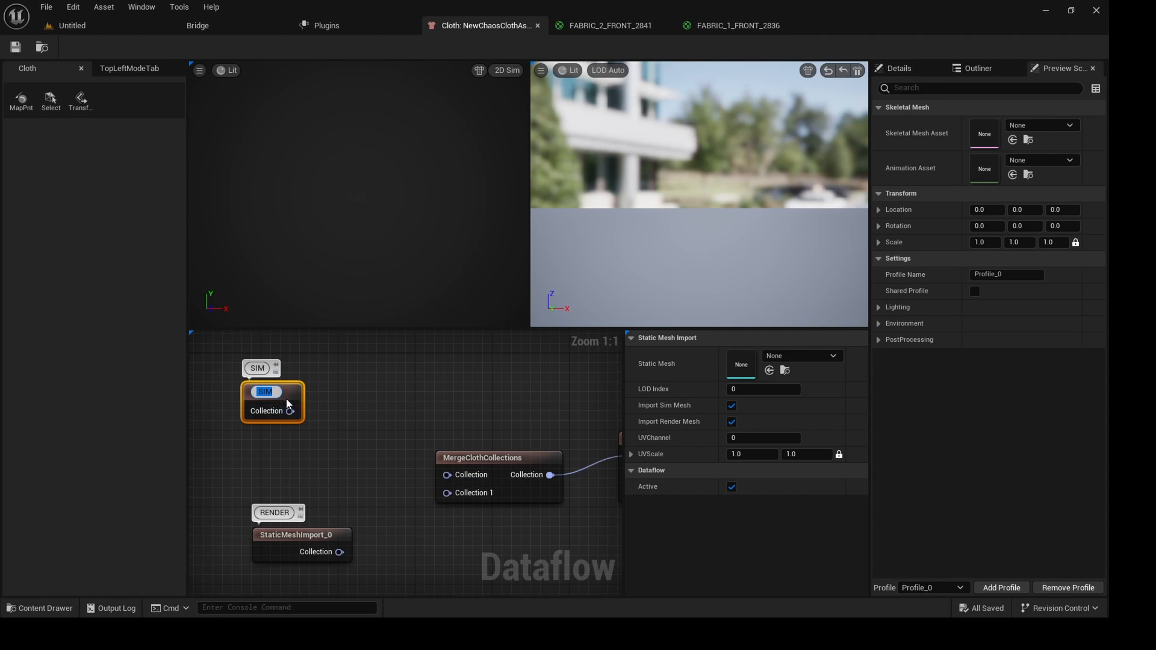
{"action": "left_click", "coordinate": [353, 411]}
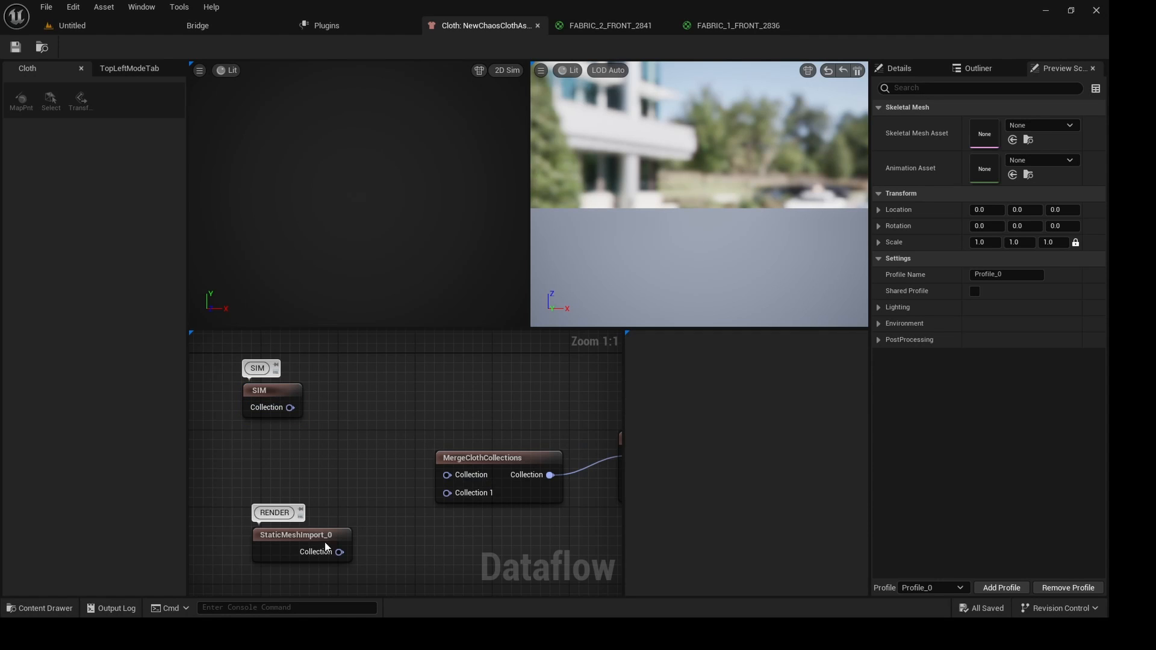
Assign the SIM static mesh from the SIMULATION folder to the SIM import node.
{"action": "left_click", "coordinate": [290, 404]}
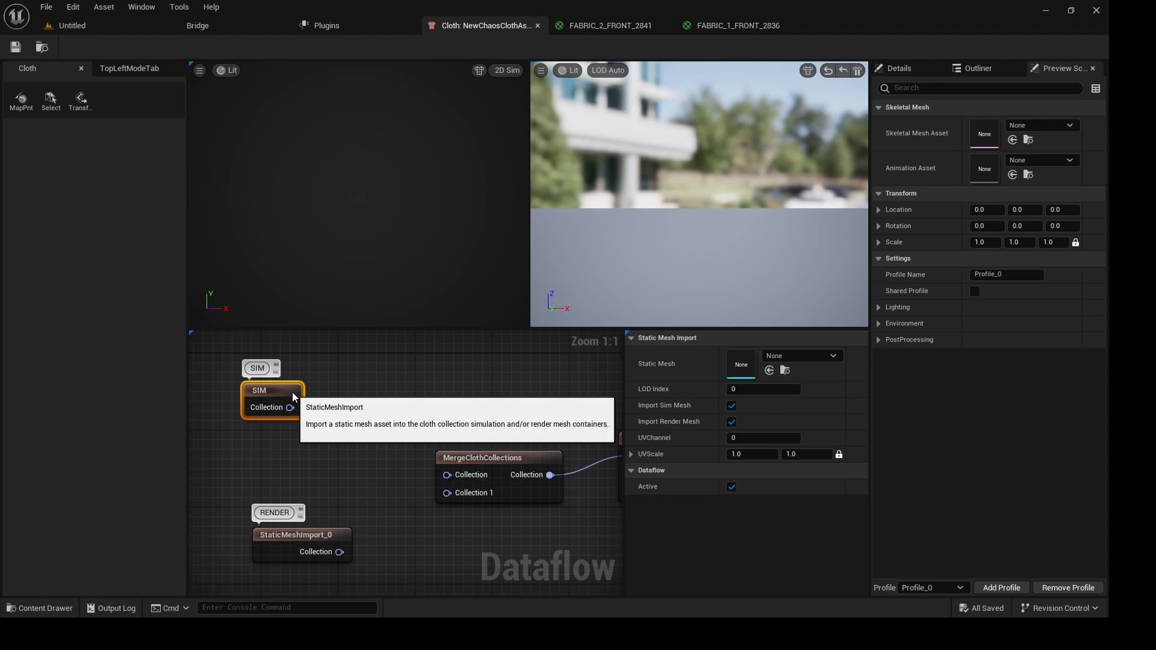
{"action": "key", "text": "ctrl+space"}
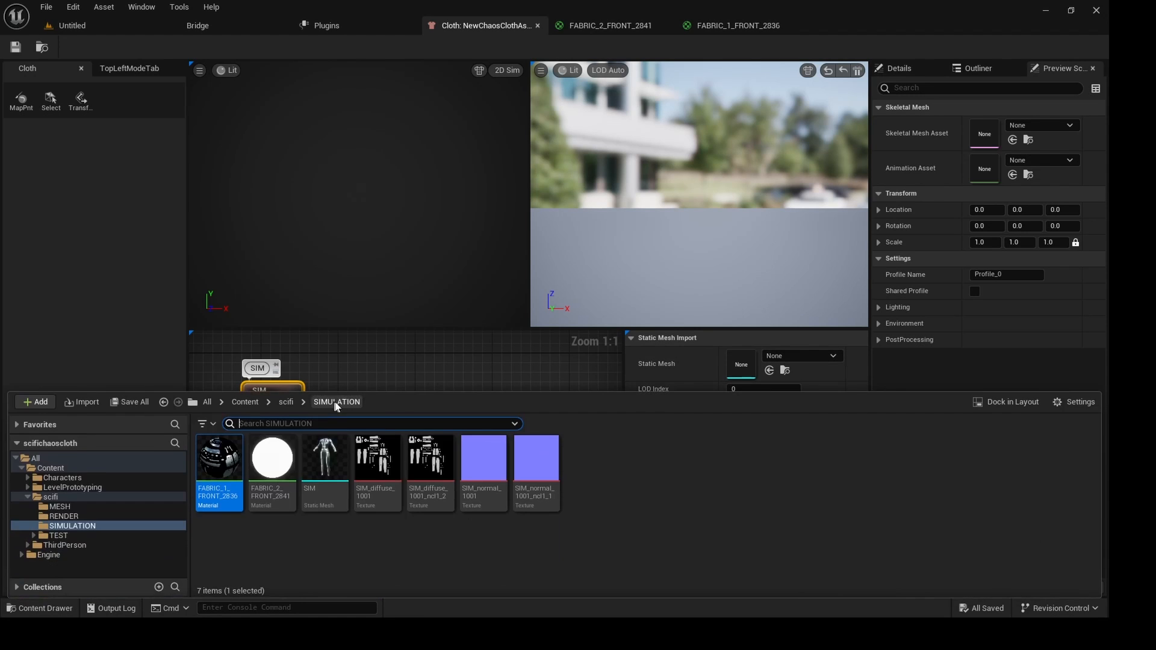
{"action": "key", "text": "ctrl+space"}
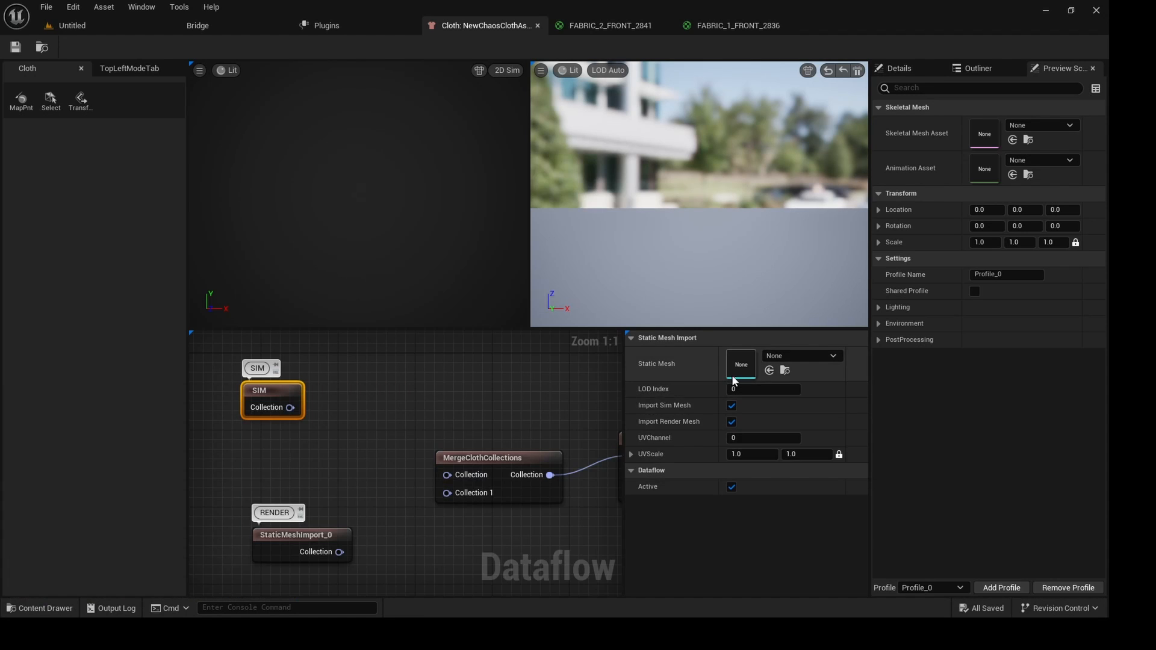
{"action": "left_click", "coordinate": [769, 371]}
Assign the SIM static mesh to the import node labelled RENDER as well, and save the unsaved asset.
{"action": "right_click_drag", "start_coordinate": [361, 483], "coordinate": [376, 449]}
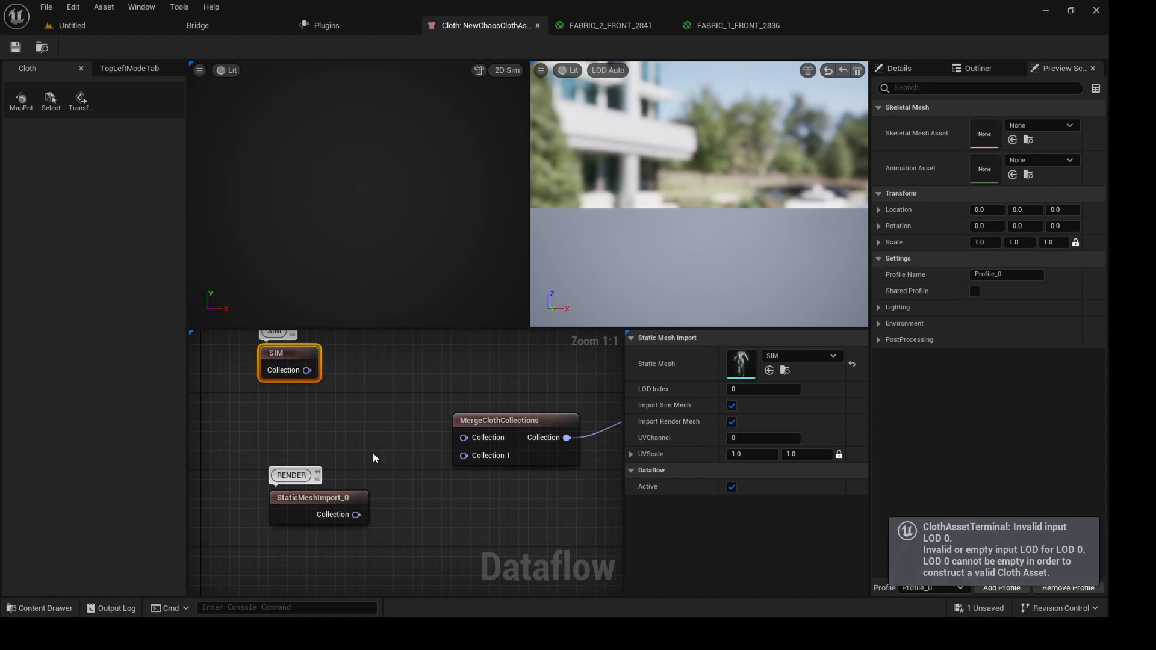
{"action": "left_click", "coordinate": [338, 506]}
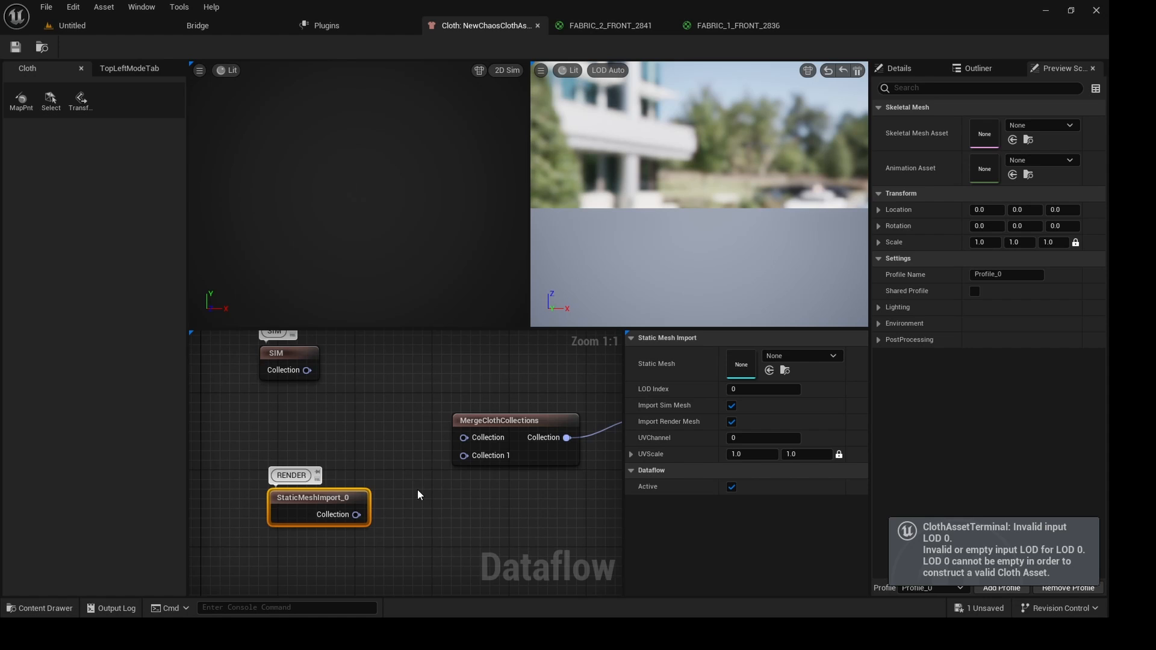
{"action": "key", "text": "ctrl+space"}
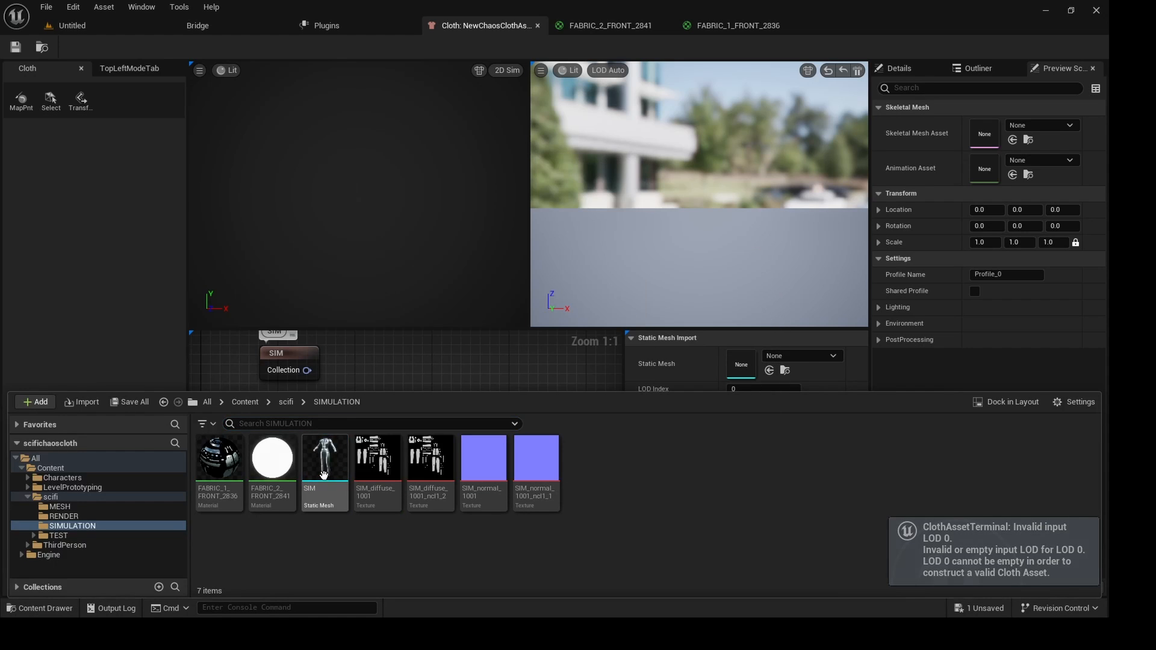
{"action": "left_click", "coordinate": [324, 475]}
{"action": "key", "text": "ctrl+space"}
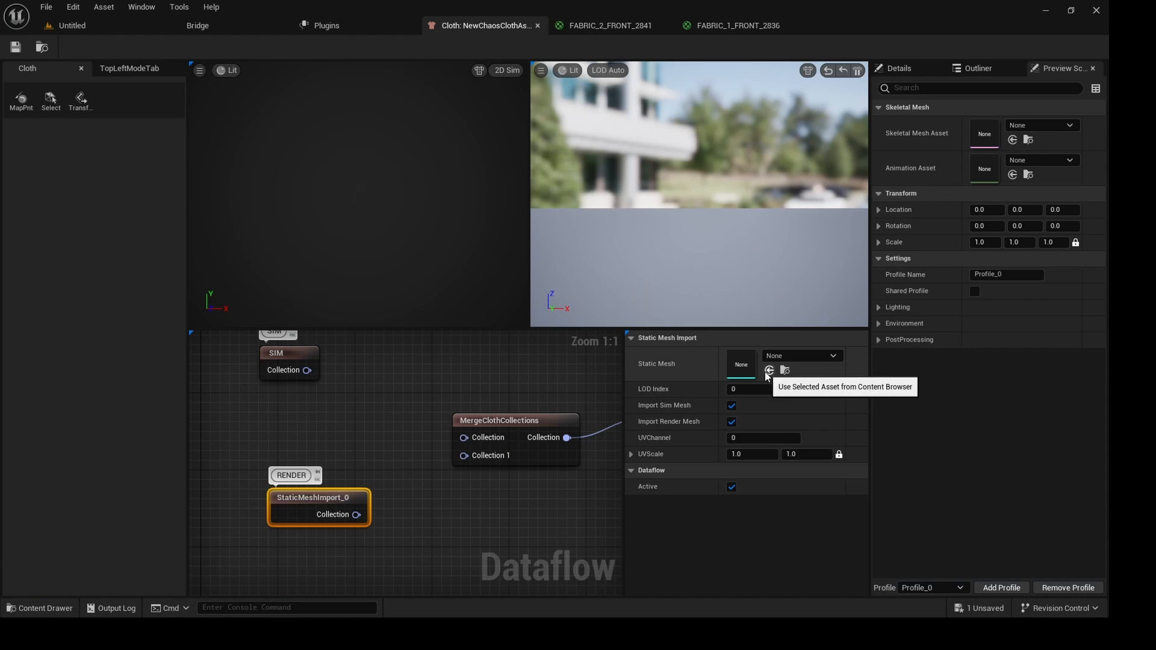
{"action": "left_click", "coordinate": [769, 372]}
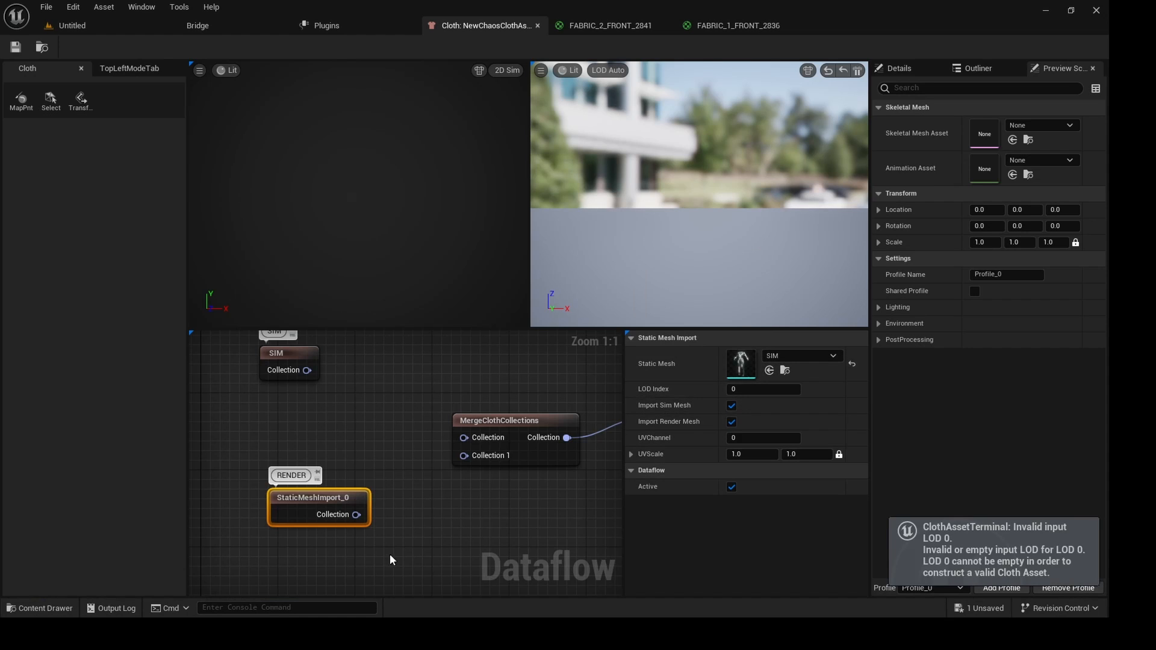
{"action": "left_click", "coordinate": [988, 610]}
{"action": "left_click", "coordinate": [662, 453]}
Connect the SIM node's output to Collection and the RENDER node's output to Collection 1 of MergeClothCollections.
{"action": "left_click_drag", "start_coordinate": [307, 370], "coordinate": [470, 443]}
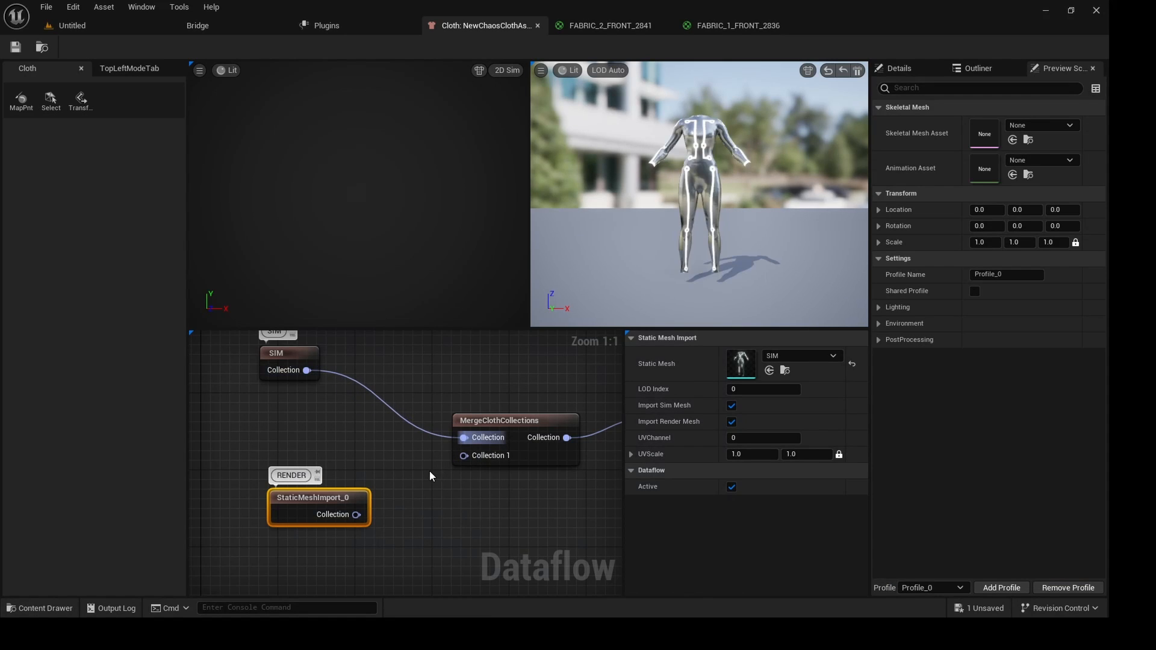
{"action": "left_click_drag", "start_coordinate": [356, 515], "coordinate": [463, 459]}
{"action": "scroll", "coordinate": [479, 505], "scroll_direction": "down", "scroll_amount": 5}
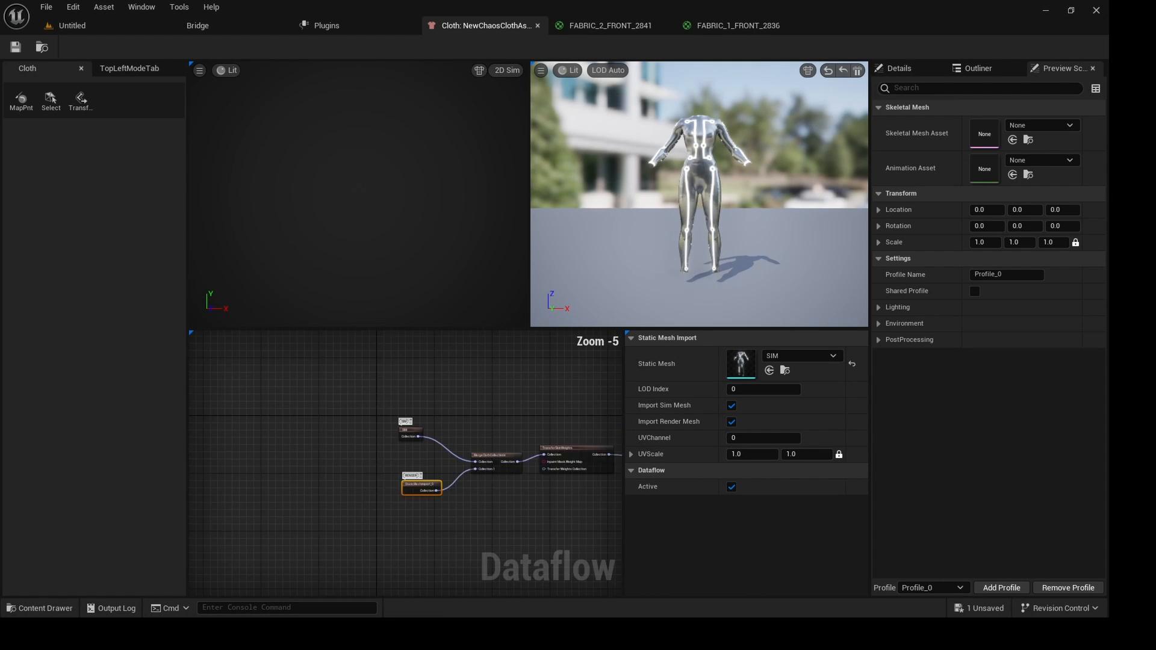
Examine the TransferSkinWeights and AddWeightMap nodes, including the suit's pattern pieces in the 2D simulation view.
{"action": "mouse_move", "coordinate": [740, 193]}
{"action": "left_mouse_down"}
{"action": "mouse_move", "coordinate": [795, 214]}
{"action": "mouse_move", "coordinate": [740, 202]}
{"action": "left_mouse_up"}
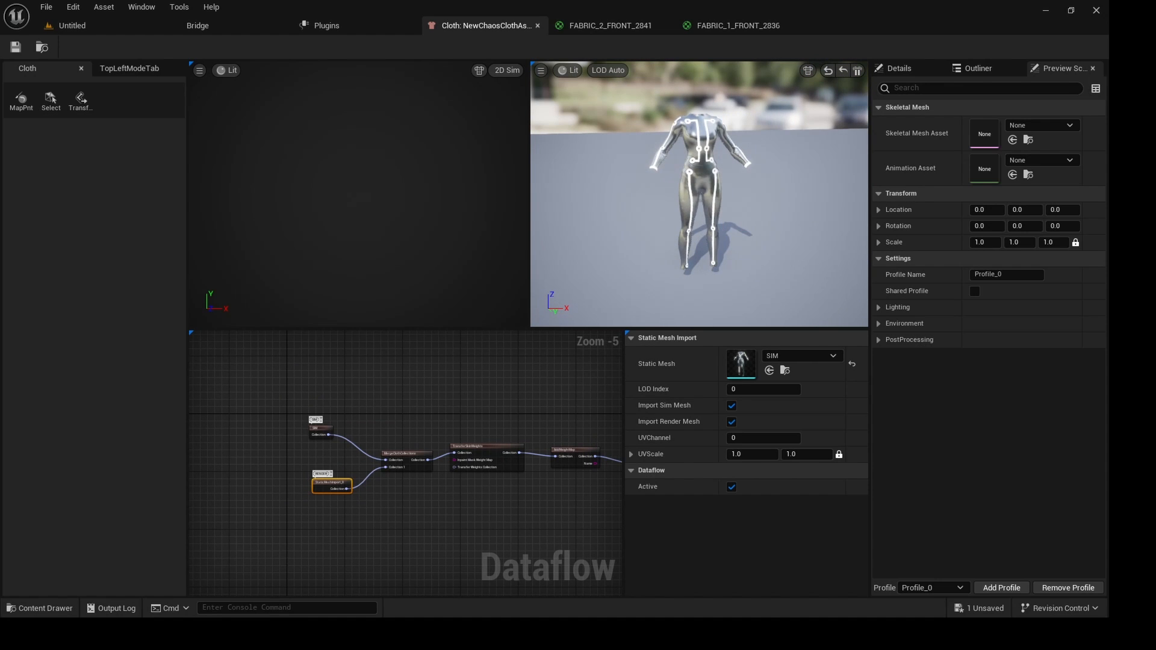
{"action": "right_click_drag", "start_coordinate": [482, 497], "coordinate": [399, 523]}
{"action": "scroll", "coordinate": [392, 472], "scroll_direction": "up", "scroll_amount": 5}
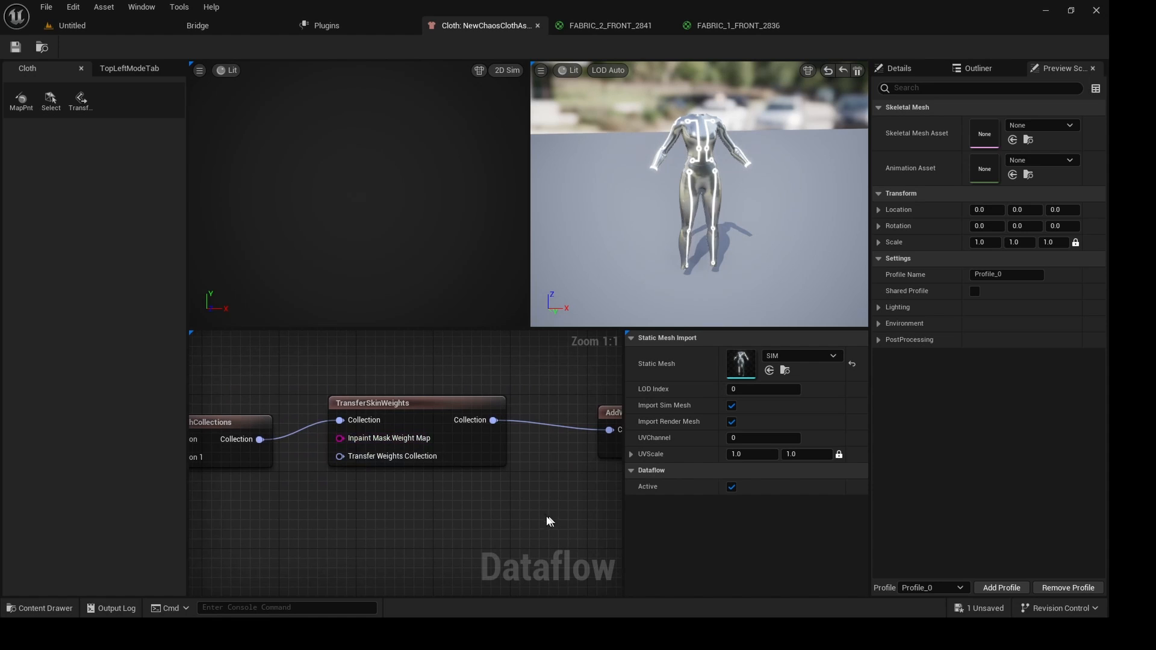
{"action": "right_click_drag", "start_coordinate": [550, 516], "coordinate": [344, 526]}
{"action": "left_click", "coordinate": [446, 437]}
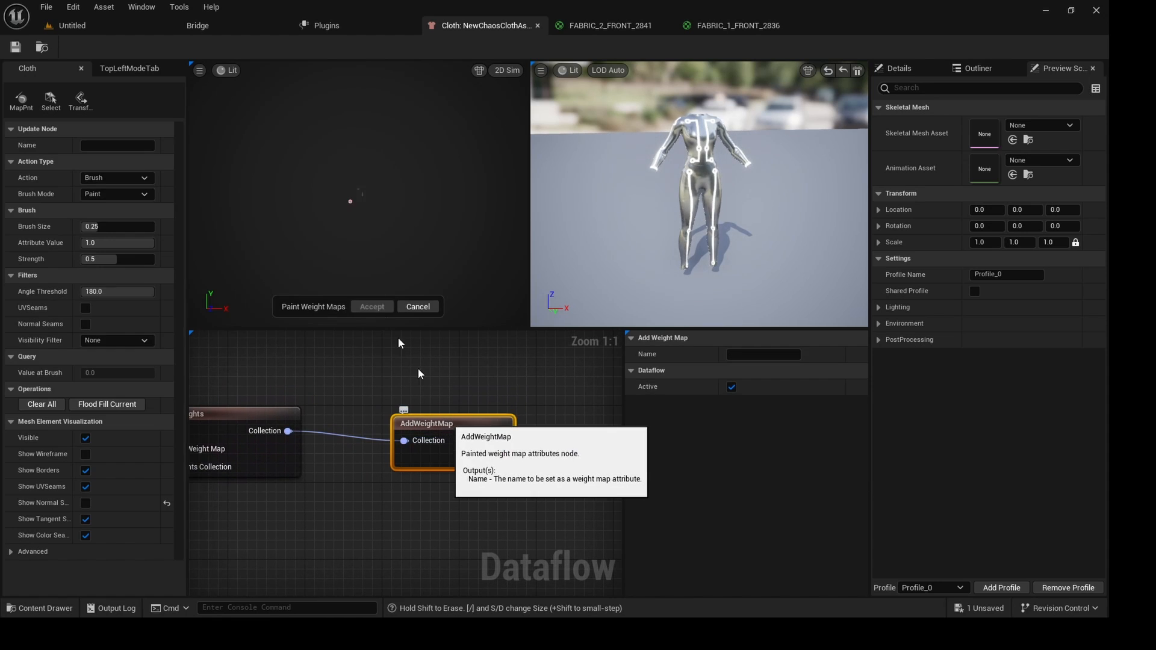
{"action": "left_click_drag", "start_coordinate": [340, 218], "coordinate": [363, 194]}
{"action": "scroll", "coordinate": [340, 211], "scroll_direction": "up", "scroll_amount": 8}
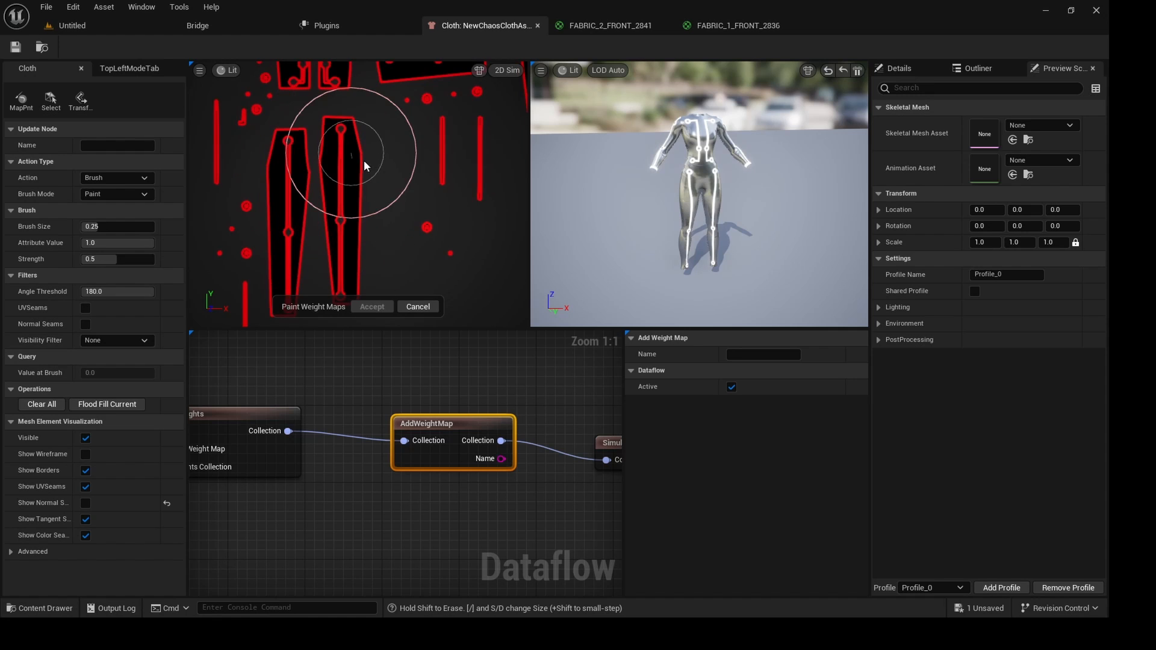
{"action": "scroll", "coordinate": [362, 162], "scroll_direction": "down", "scroll_amount": 5}
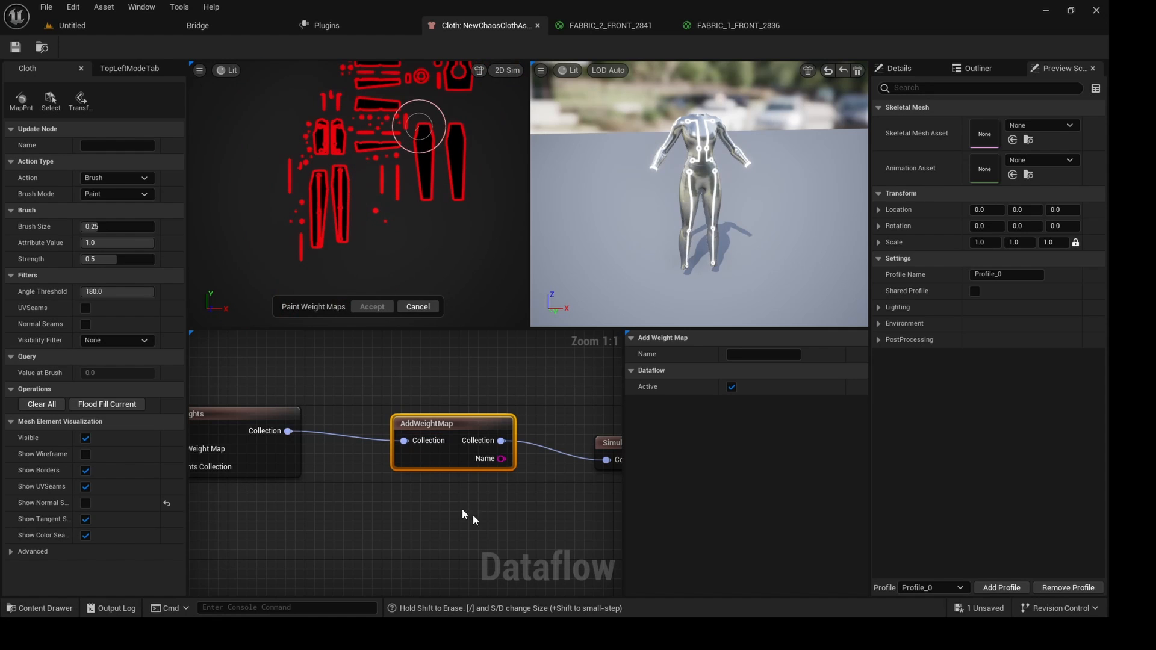
Follow the Dataflow graph through SetPhysicsAsset to its end, select the ClothAssetTerminal node and inspect the suit preview.
{"action": "right_click_drag", "start_coordinate": [463, 513], "coordinate": [353, 503]}
{"action": "scroll", "coordinate": [472, 526], "scroll_direction": "down", "scroll_amount": 3}
{"action": "right_click_drag", "start_coordinate": [472, 526], "coordinate": [340, 492]}
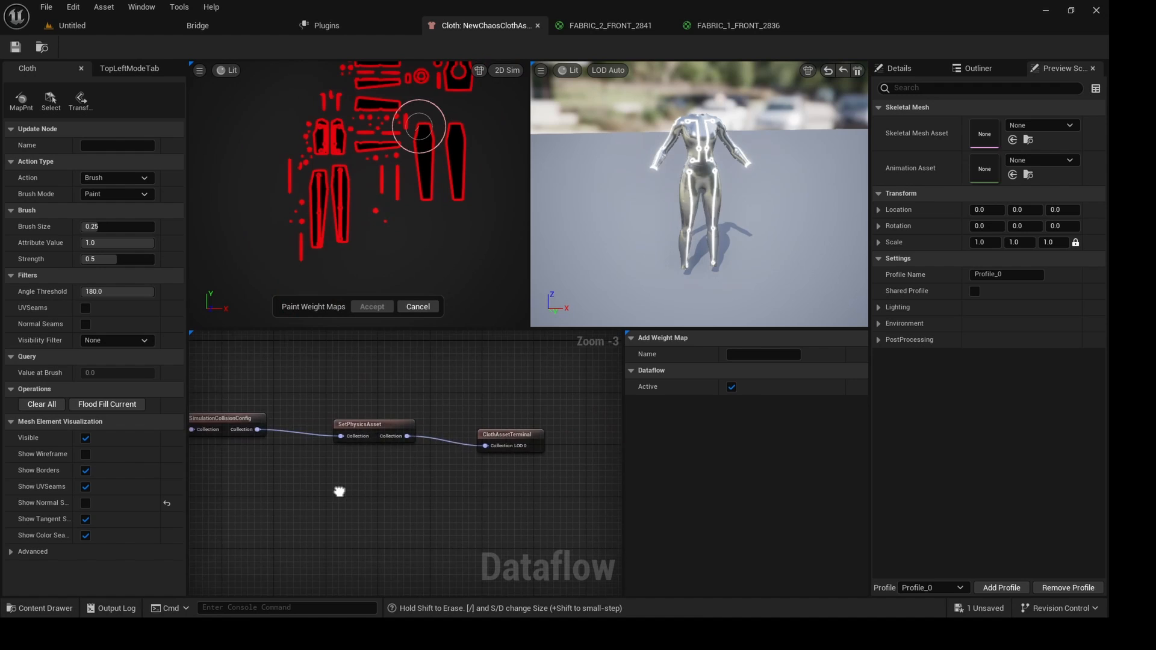
{"action": "right_click_drag", "start_coordinate": [475, 498], "coordinate": [400, 459]}
{"action": "scroll", "coordinate": [398, 449], "scroll_direction": "up", "scroll_amount": 3}
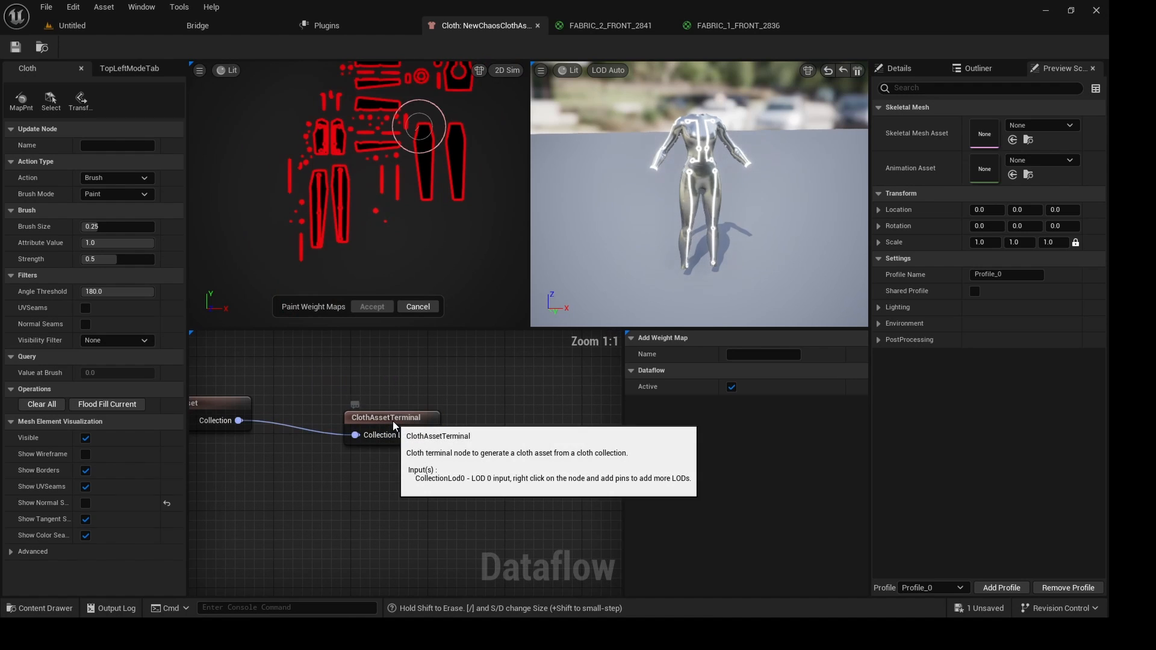
{"action": "left_click", "coordinate": [395, 425]}
{"action": "left_click_drag", "start_coordinate": [807, 247], "coordinate": [778, 249], "text": "alt"}
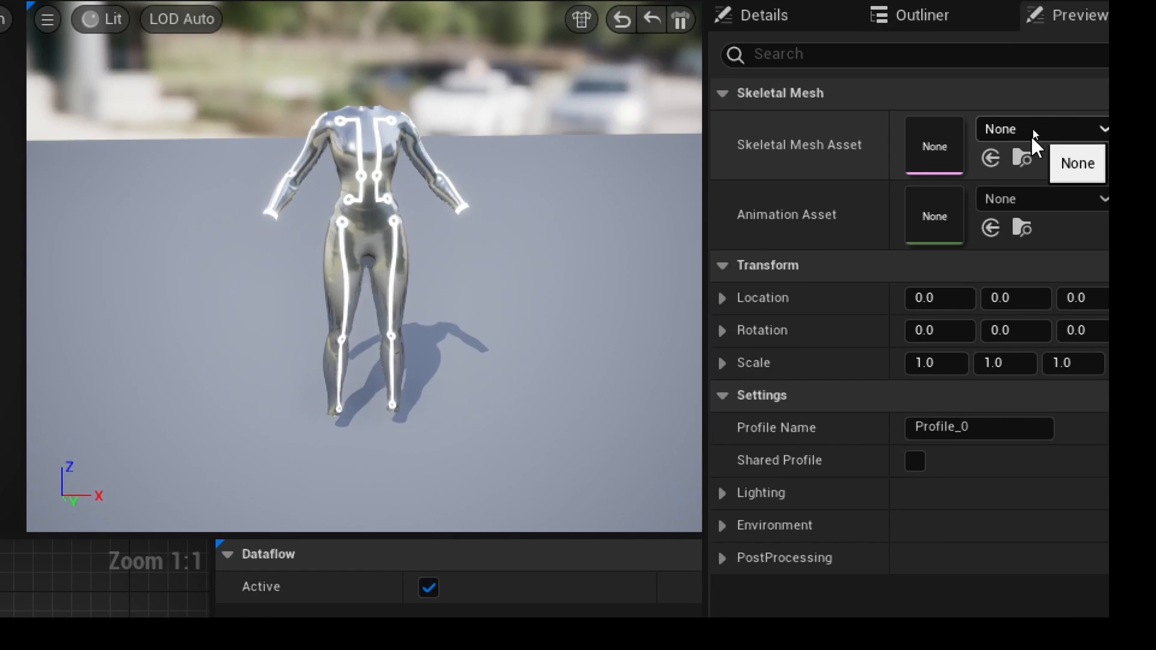
Set the preview scene's skeletal mesh asset to SKM_Quinn.
{"action": "left_click", "coordinate": [1034, 130]}
{"action": "scroll", "coordinate": [968, 453], "scroll_direction": "down", "scroll_amount": 1}
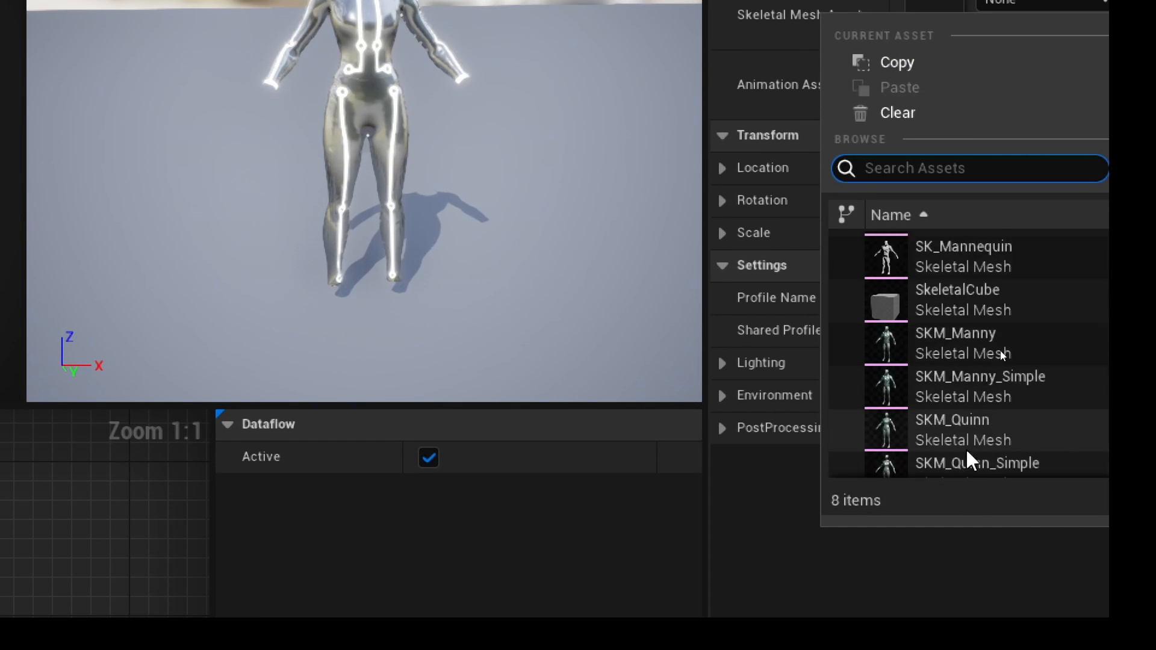
{"action": "scroll", "coordinate": [966, 451], "scroll_direction": "down", "scroll_amount": 1}
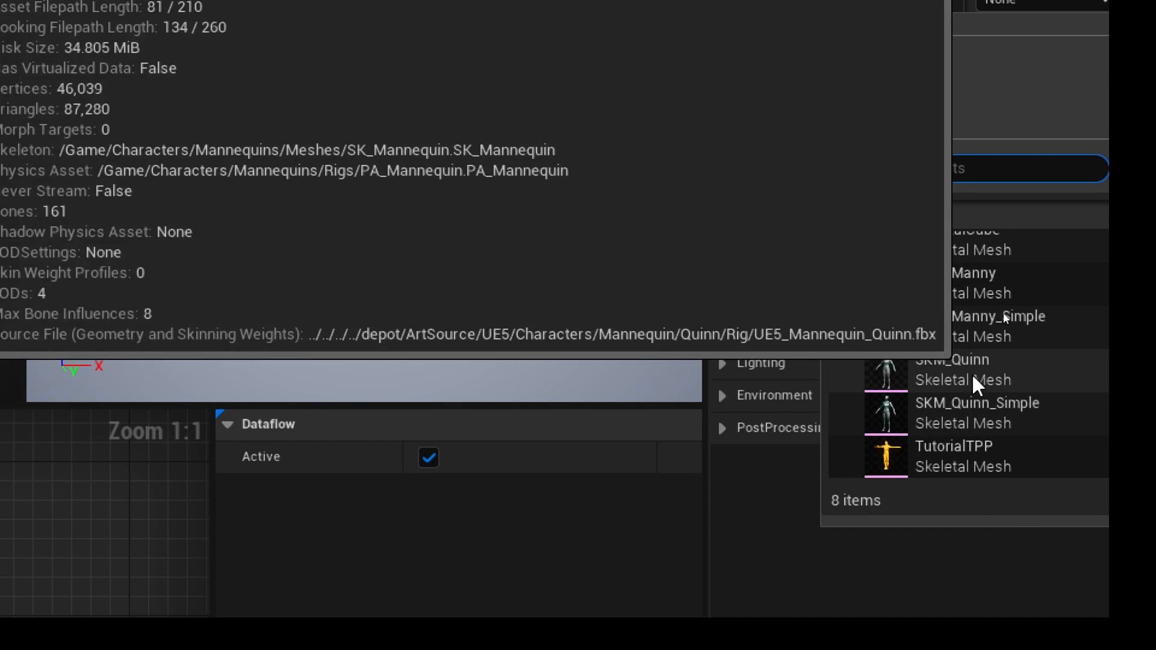
{"action": "left_click", "coordinate": [963, 370]}
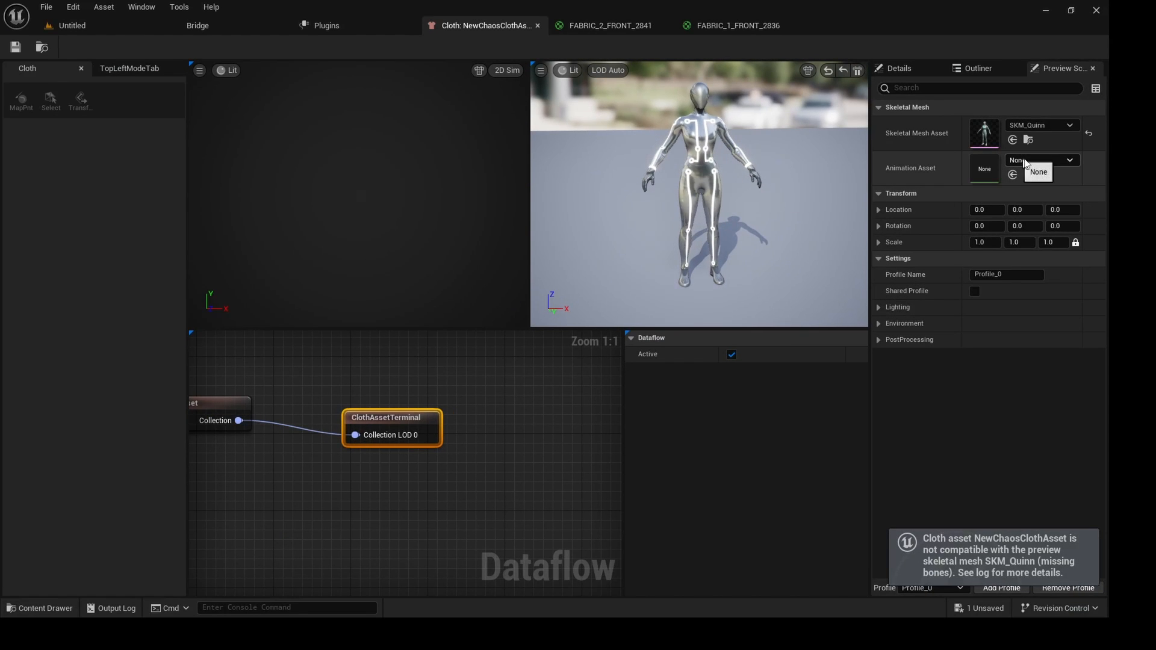
Set the preview animation asset to BS_MF_Unarmed_WalkRun, view the suit in motion from several angles and pause playback.
{"action": "left_click", "coordinate": [1041, 160]}
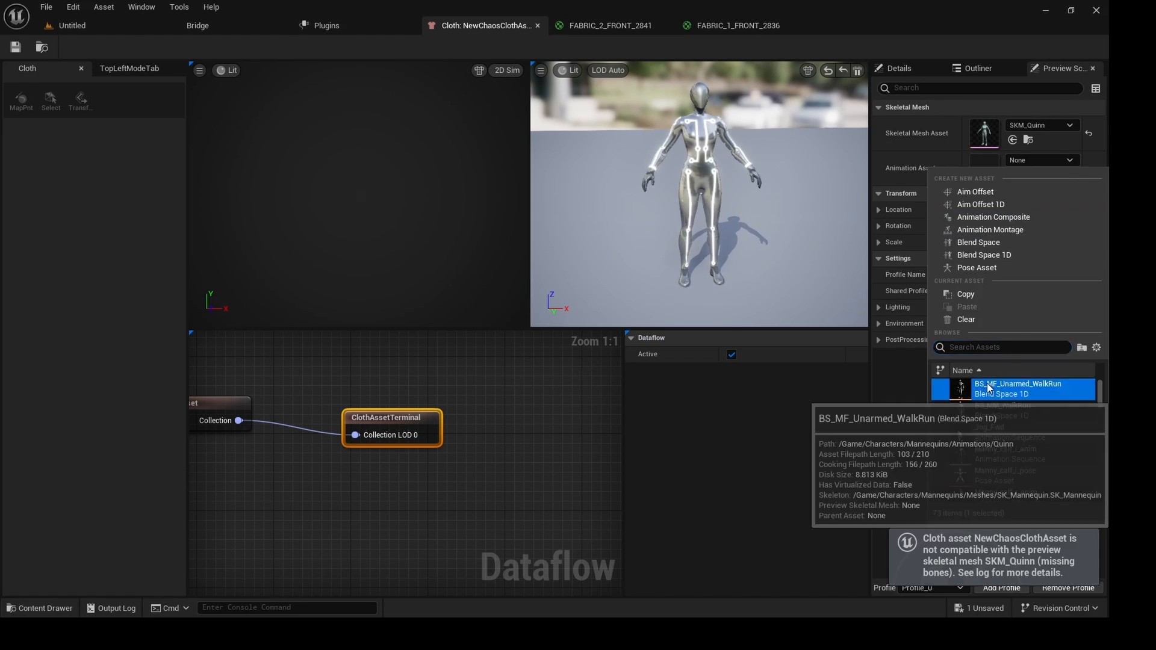
{"action": "left_click", "coordinate": [1011, 388]}
{"action": "left_click_drag", "start_coordinate": [768, 209], "coordinate": [397, 236], "text": "alt"}
{"action": "left_click_drag", "start_coordinate": [699, 199], "coordinate": [626, 204], "text": "alt"}
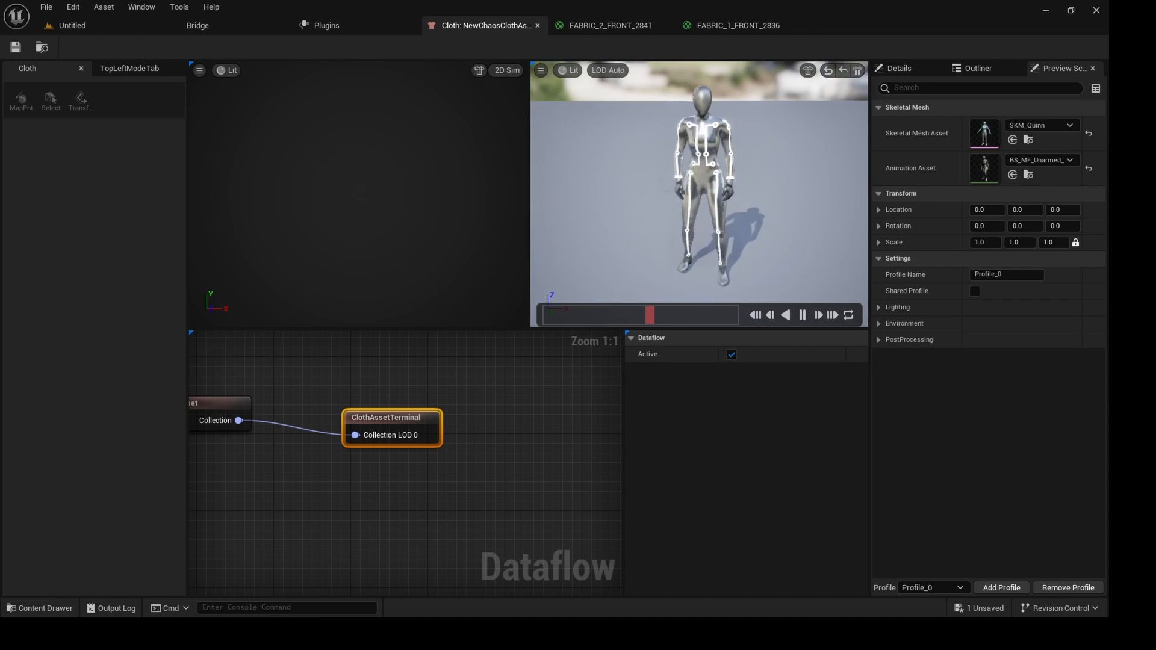
{"action": "left_click", "coordinate": [802, 316]}
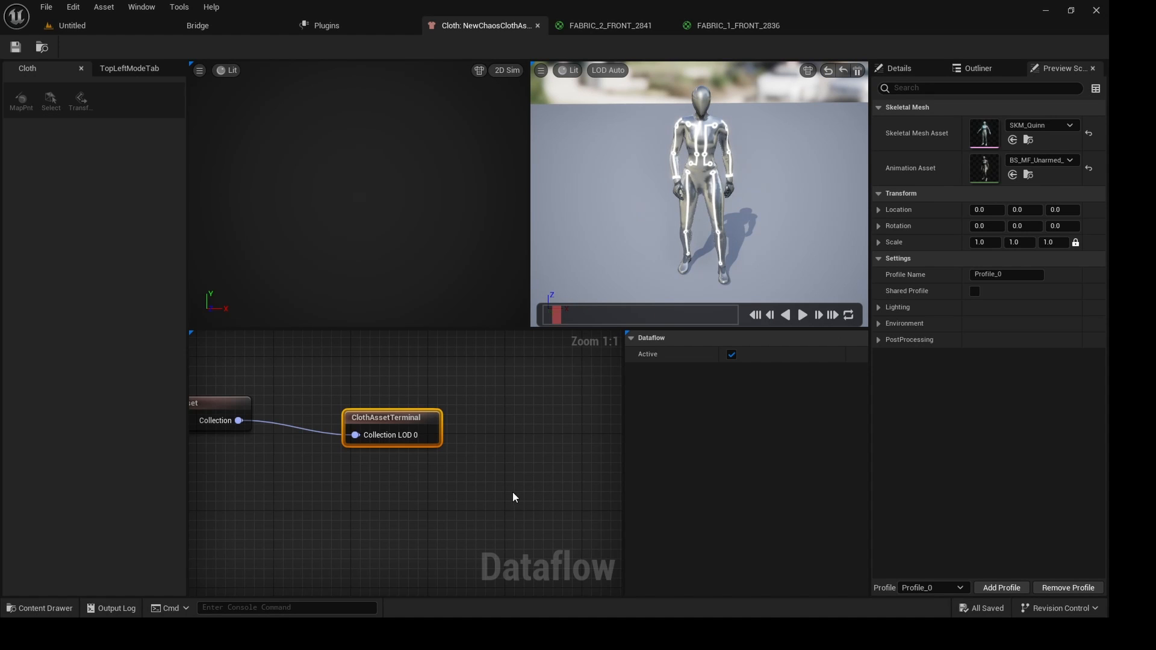
Return to the Untitled level, play it to check the default third-person character, and stop the session.
{"action": "left_click", "coordinate": [123, 27]}
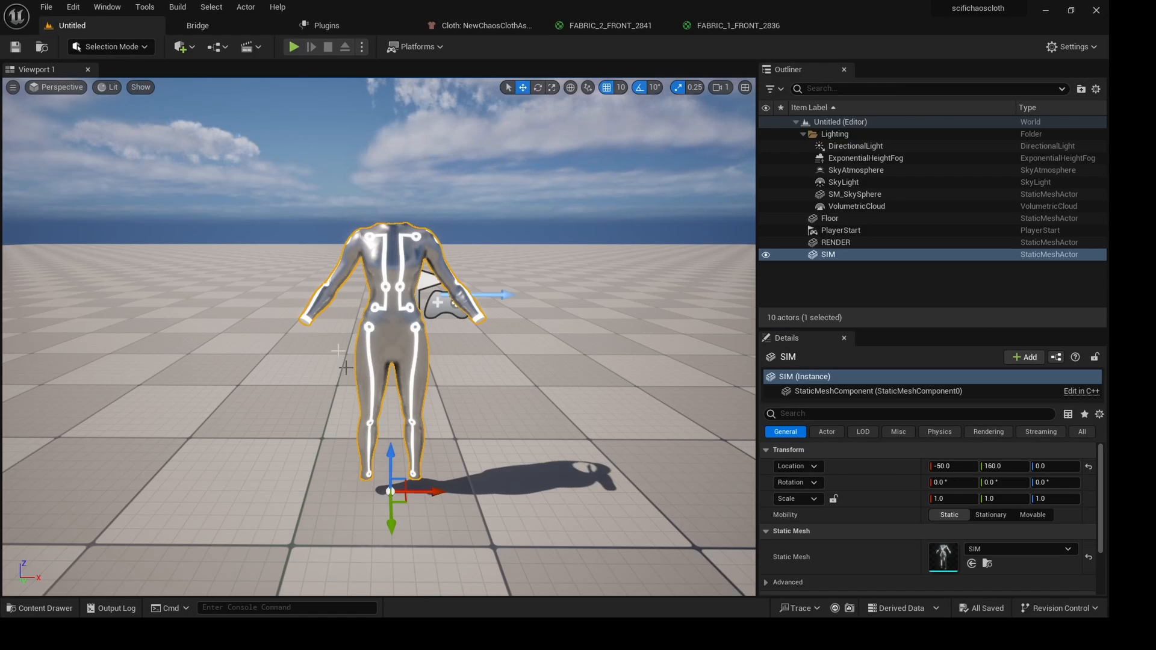
{"action": "left_click", "coordinate": [295, 47]}
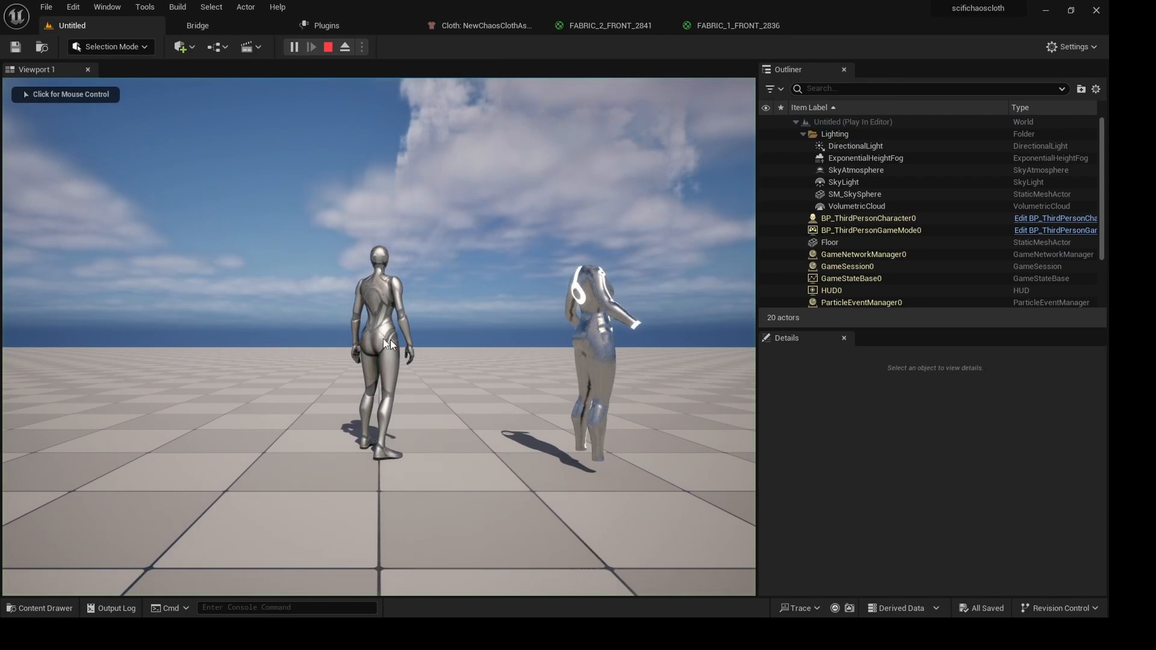
{"action": "left_click", "coordinate": [327, 48]}
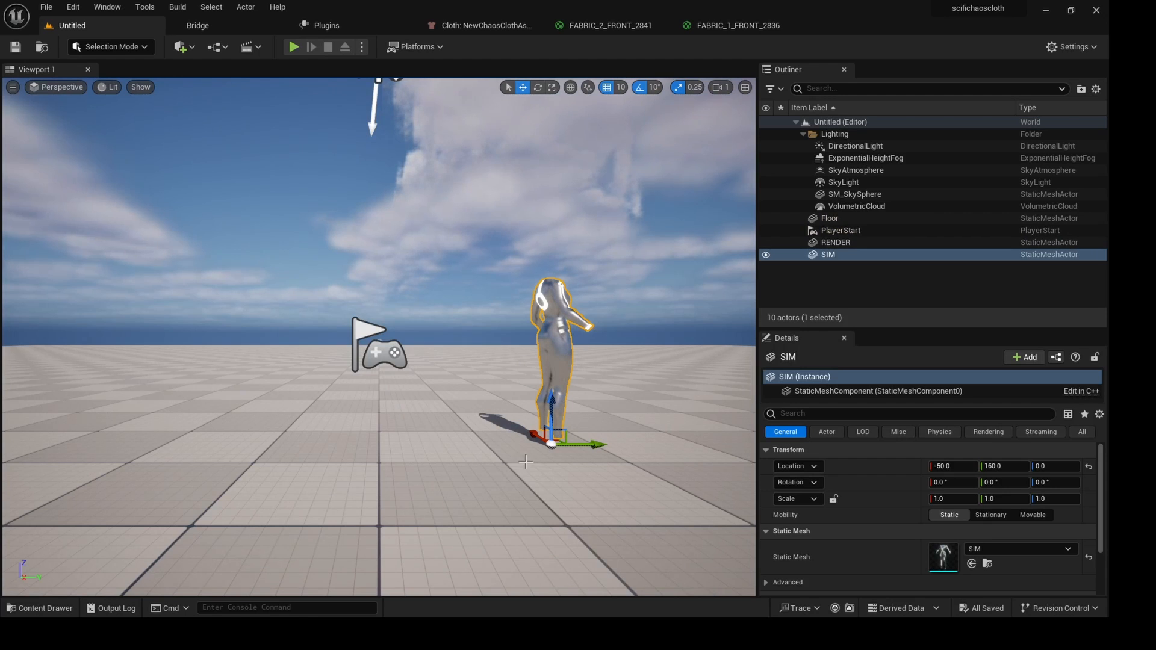
Open the BP_ThirdPersonCharacter blueprint from the ThirdPerson/Blueprints folder and show its 3D viewport.
{"action": "right_click_drag", "start_coordinate": [526, 462], "coordinate": [527, 500]}
{"action": "left_click", "coordinate": [39, 608]}
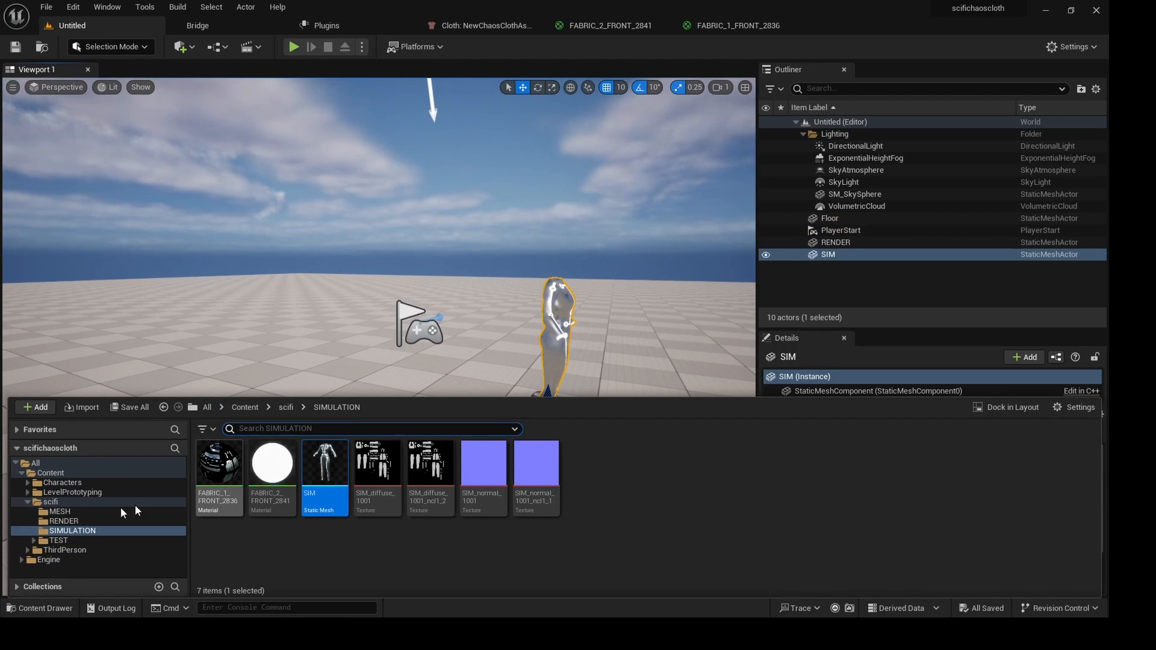
{"action": "double_click", "coordinate": [29, 550]}
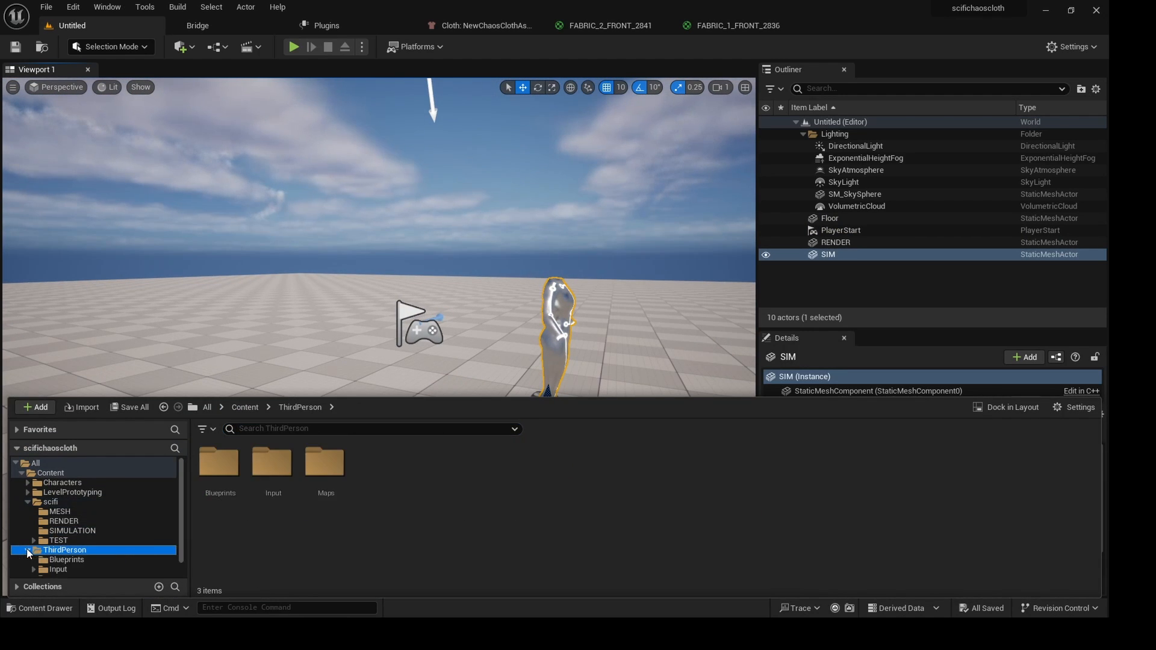
{"action": "scroll", "coordinate": [60, 560], "scroll_direction": "down", "scroll_amount": 1}
{"action": "left_click", "coordinate": [62, 543]}
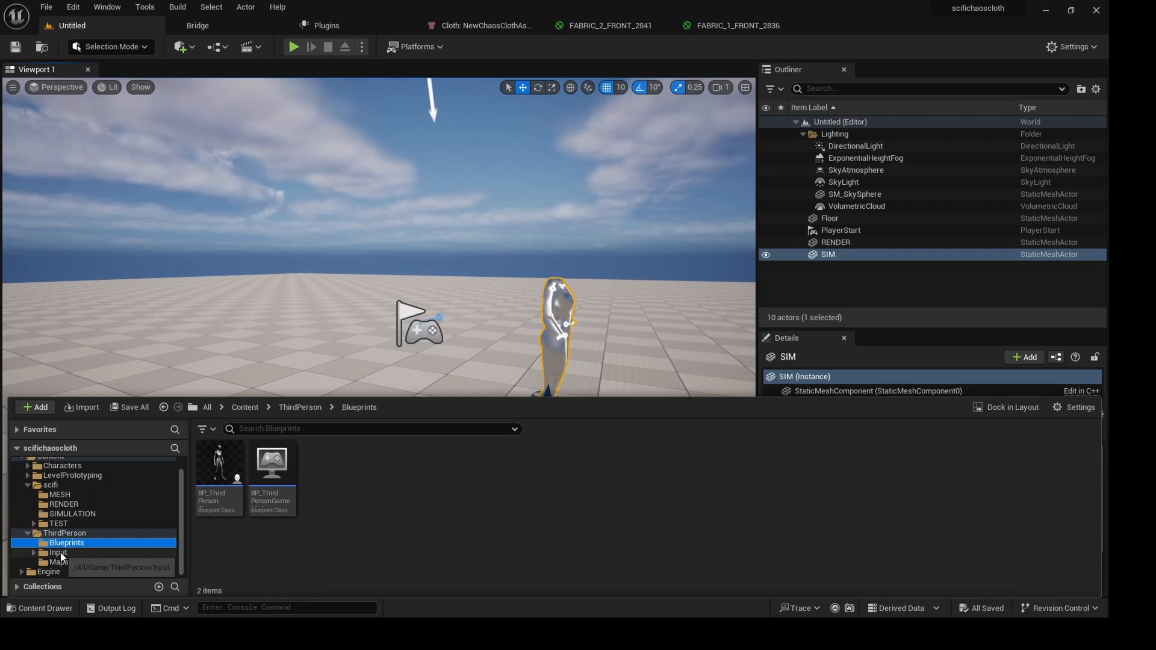
{"action": "left_click", "coordinate": [224, 463]}
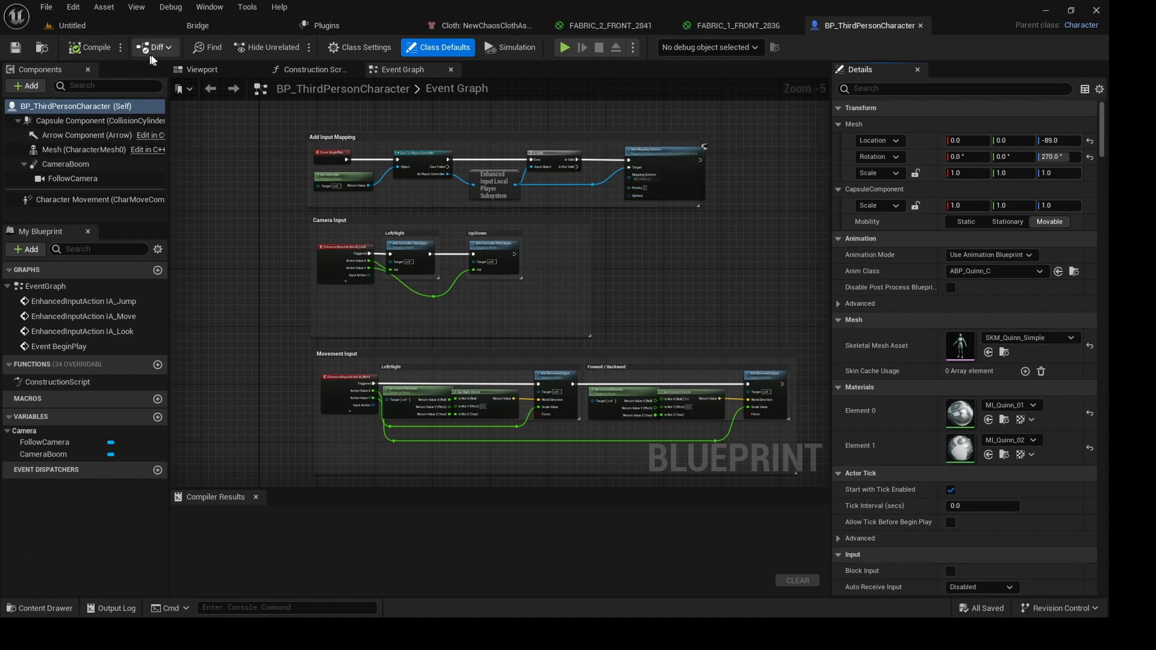
{"action": "left_click", "coordinate": [232, 69]}
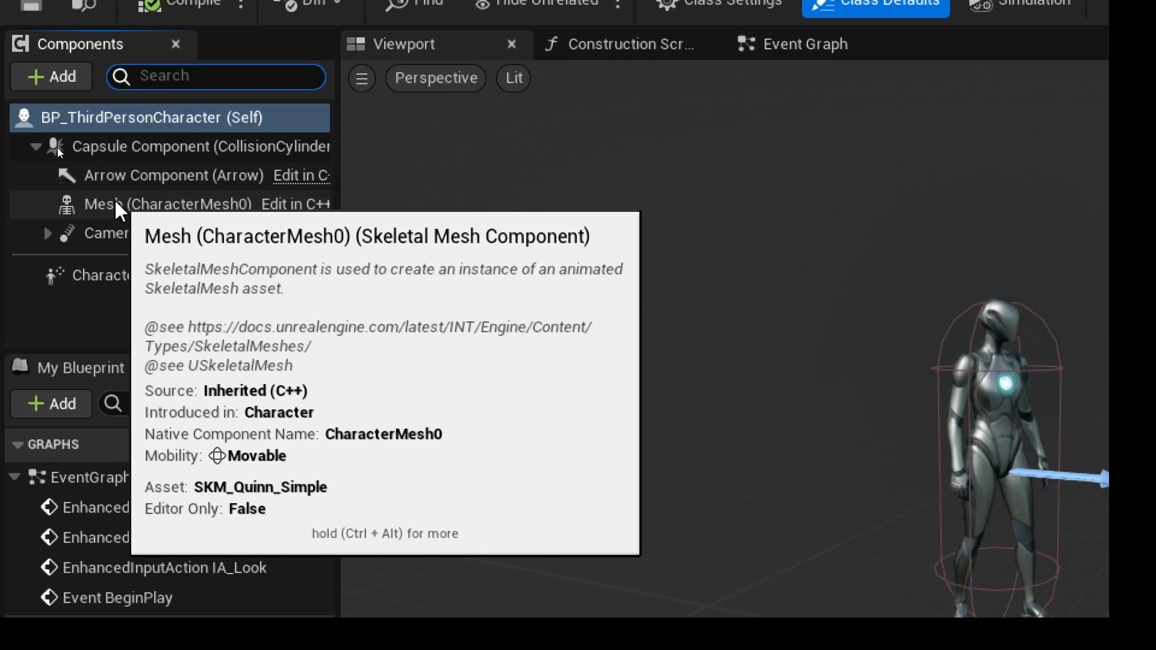
Add a Chaos Cloth component under Mesh (CharacterMesh0), keeping the default name ChaosCloth.
{"action": "left_click", "coordinate": [58, 151]}
{"action": "left_click", "coordinate": [60, 76]}
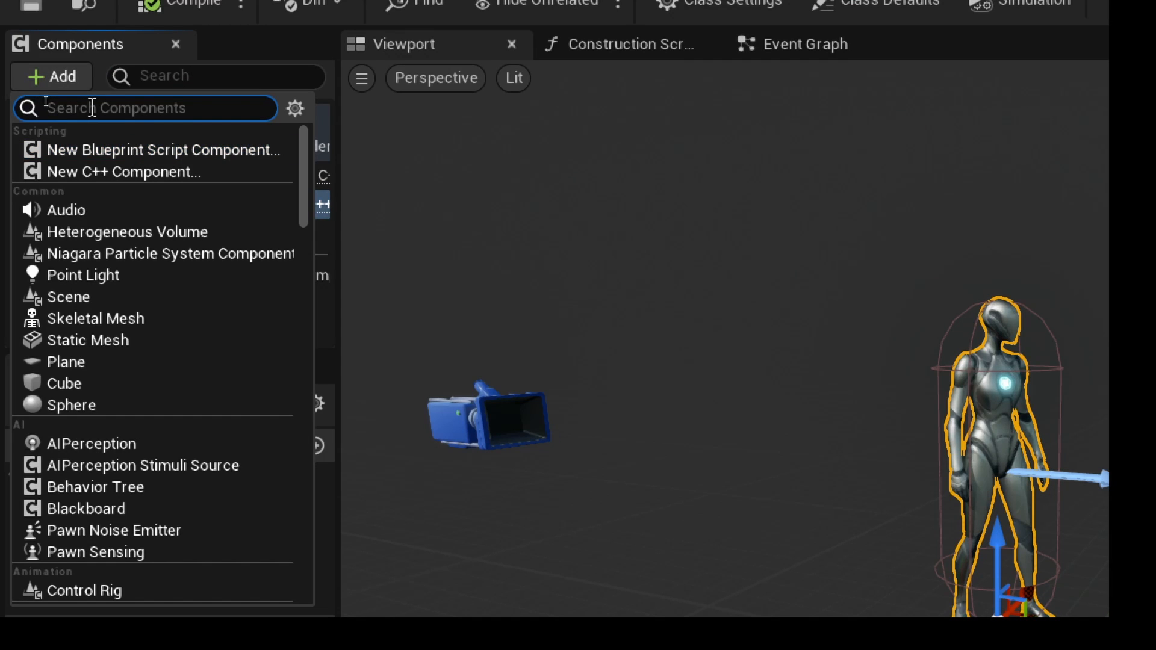
{"action": "type", "text": "CLO"}
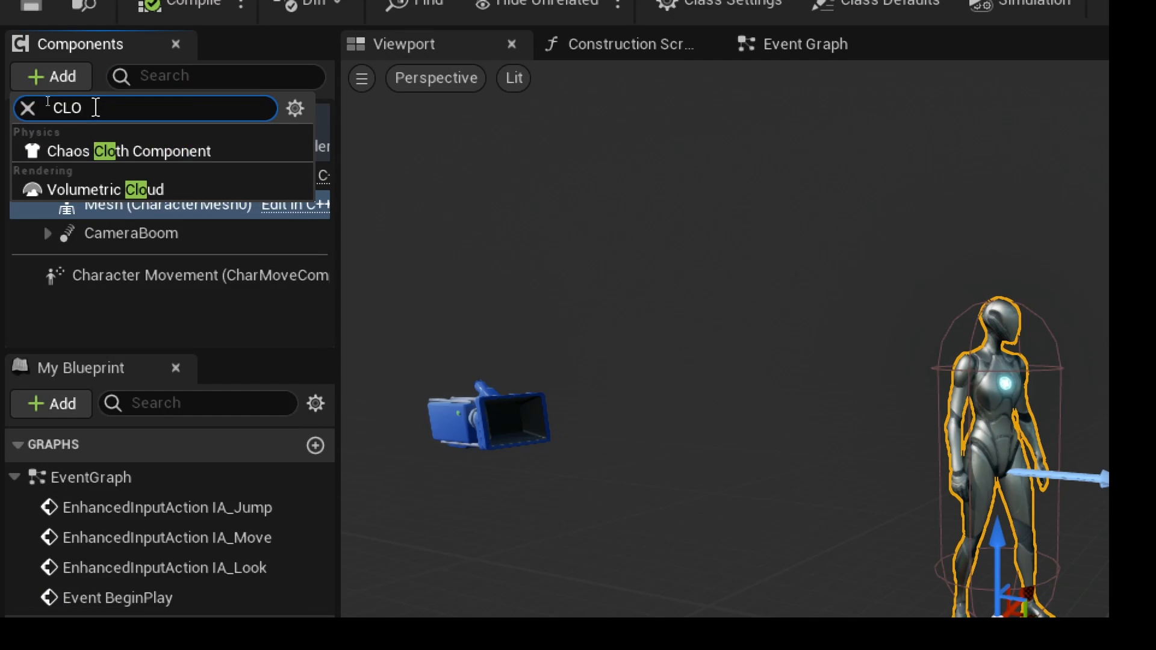
{"action": "left_click", "coordinate": [89, 151]}
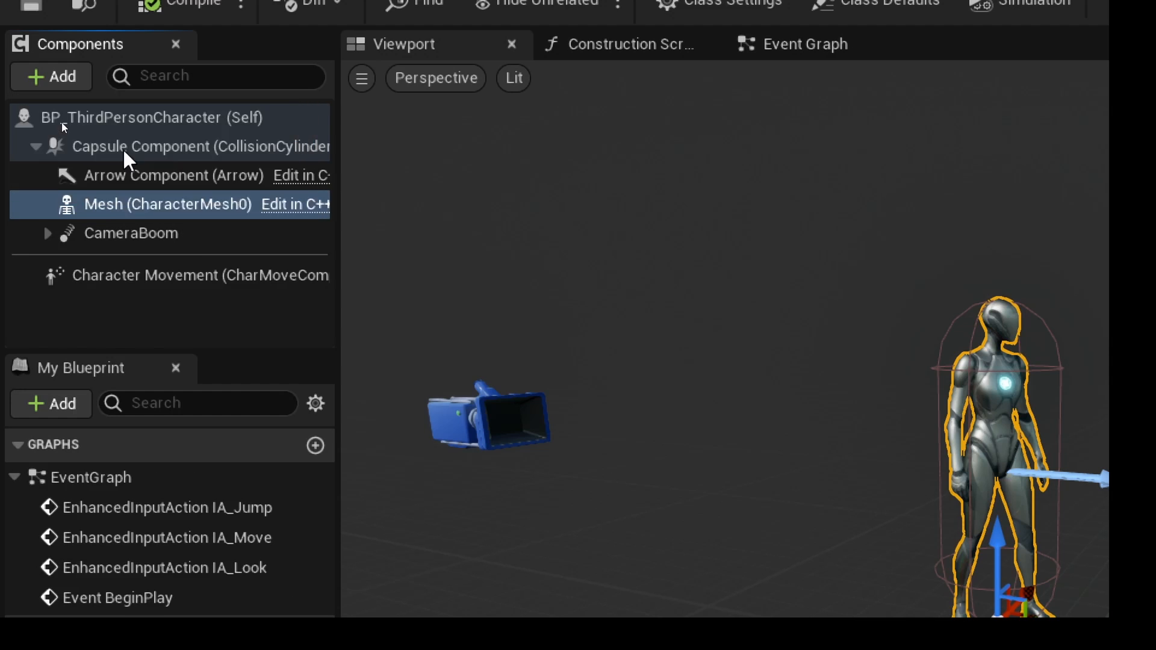
{"action": "key", "text": "Return"}
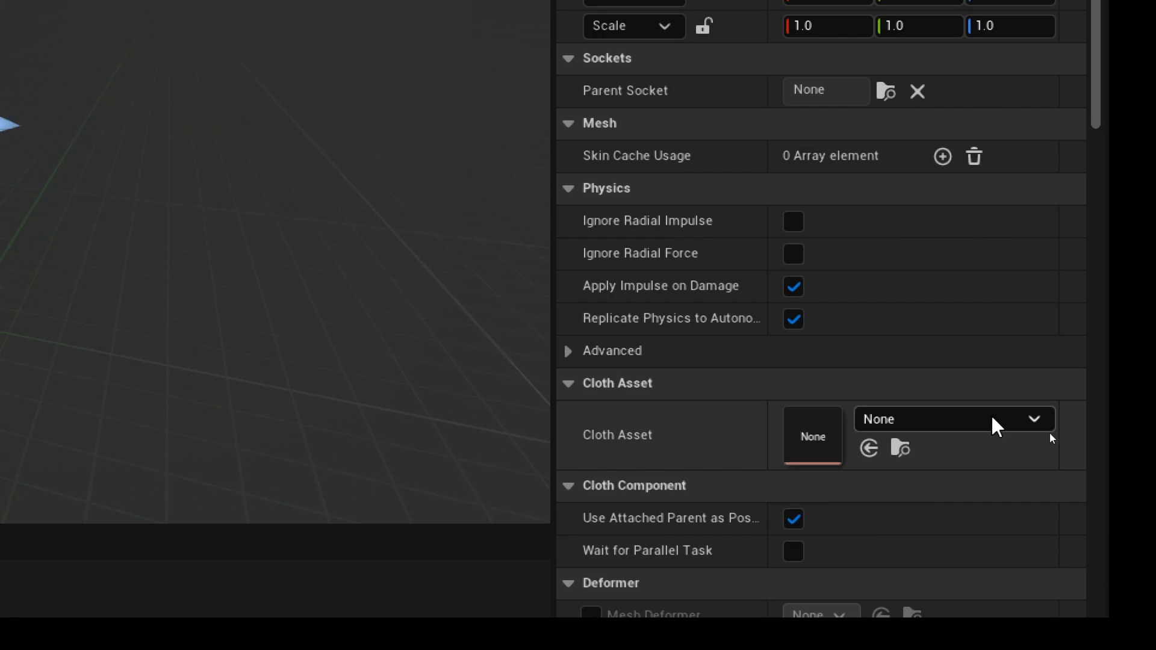
Assign NewChaosClothAsset as the ChaosCloth component's cloth asset, inspect the fit, and compile and save the blueprint.
{"action": "left_click", "coordinate": [991, 417]}
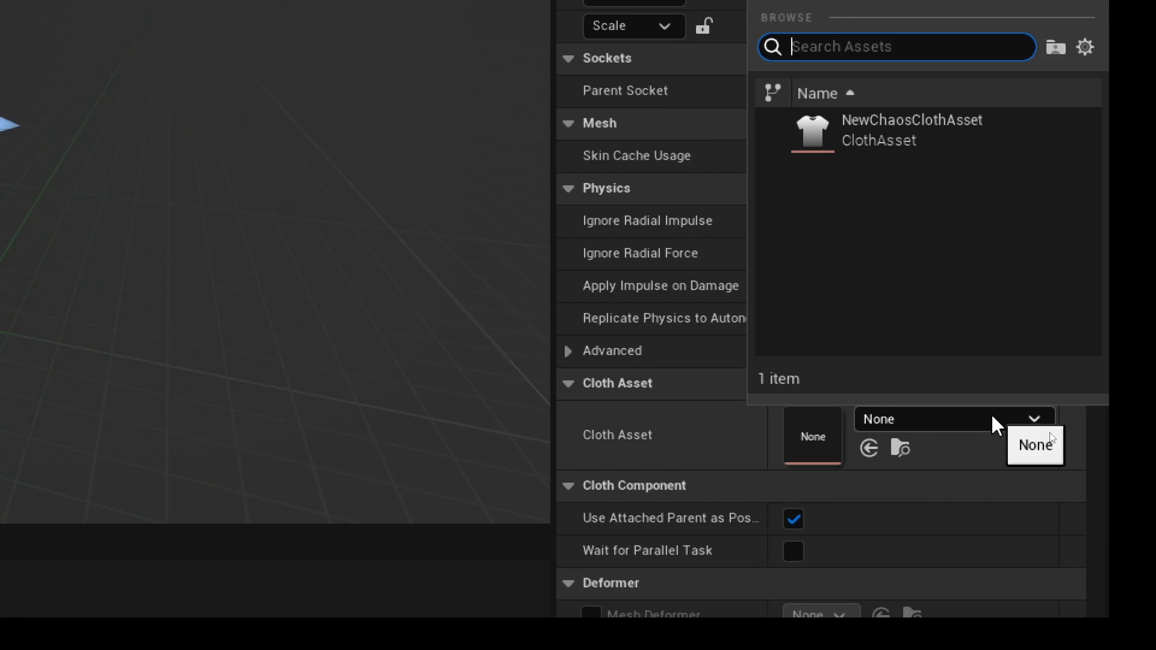
{"action": "left_click", "coordinate": [847, 118]}
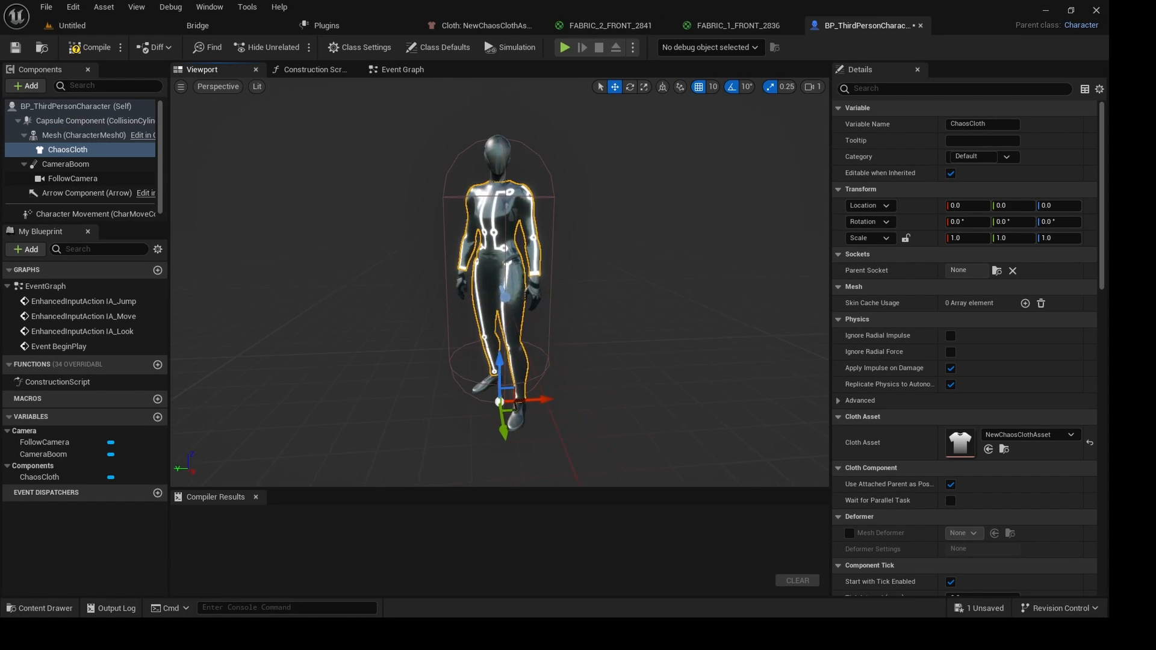
{"action": "left_click_drag", "start_coordinate": [408, 284], "coordinate": [464, 285]}
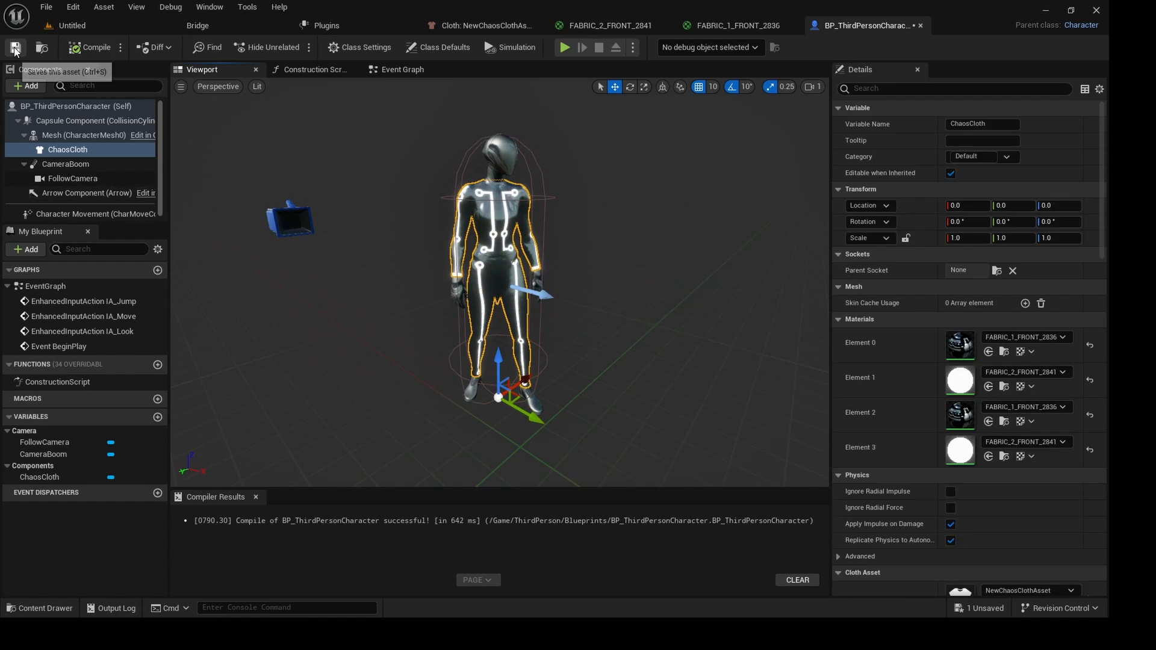
Play the Untitled level, run the character around to check the suit in motion, and end the play session.
{"action": "left_click", "coordinate": [90, 26]}
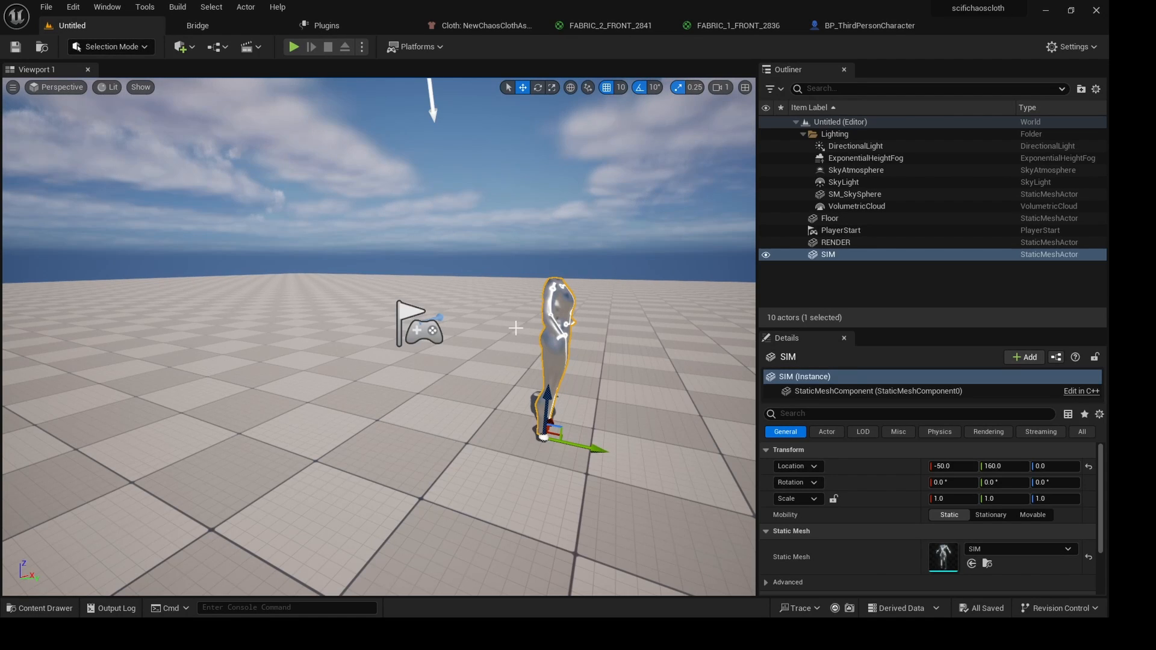
{"action": "left_click", "coordinate": [294, 47]}
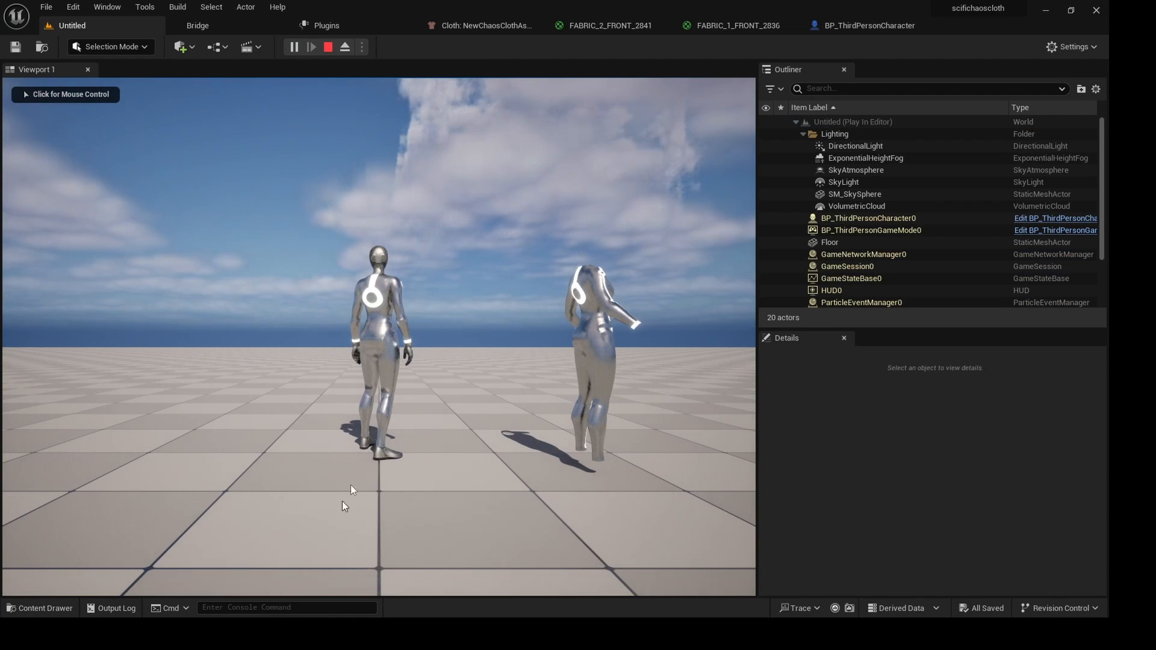
{"action": "left_click", "coordinate": [436, 368]}
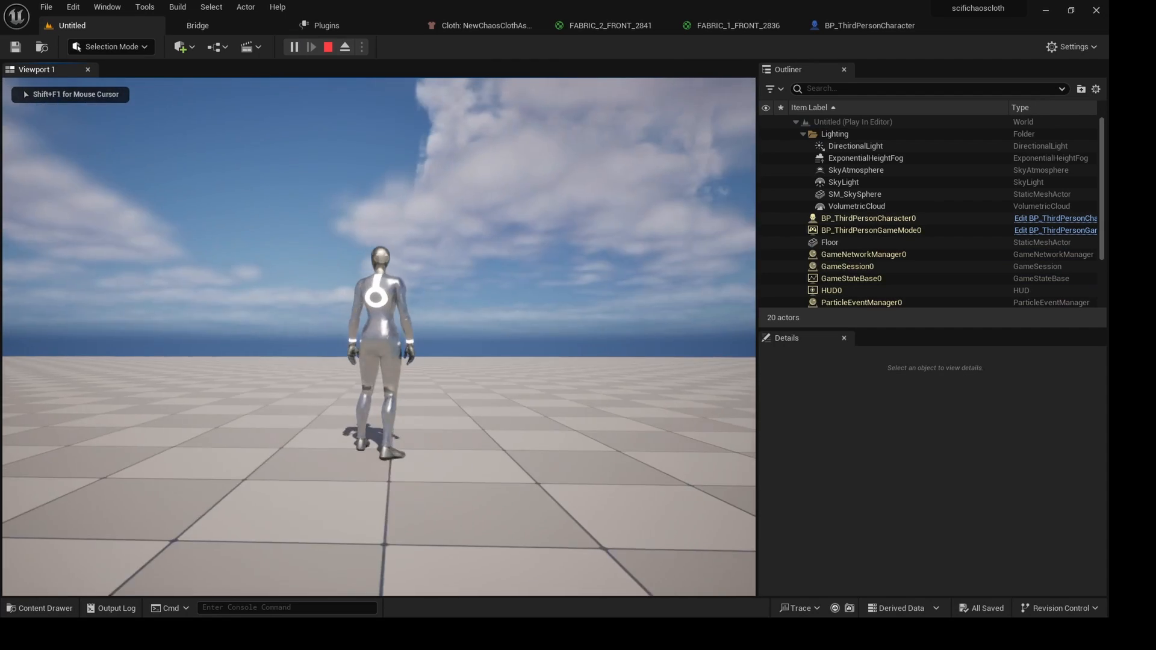
{"action": "key", "text": "w"}
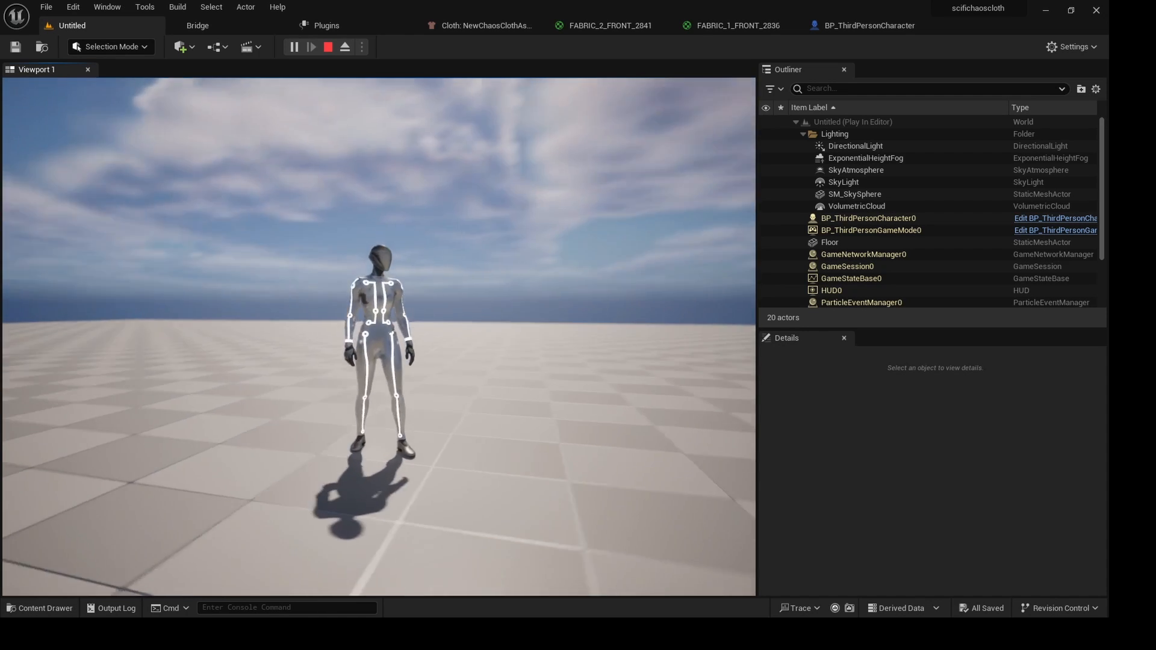
{"action": "key", "text": "Escape"}
Rotate the level's directional light to change the direction of the sunlight and shadows.
{"action": "key", "text": "ctrl+l"}
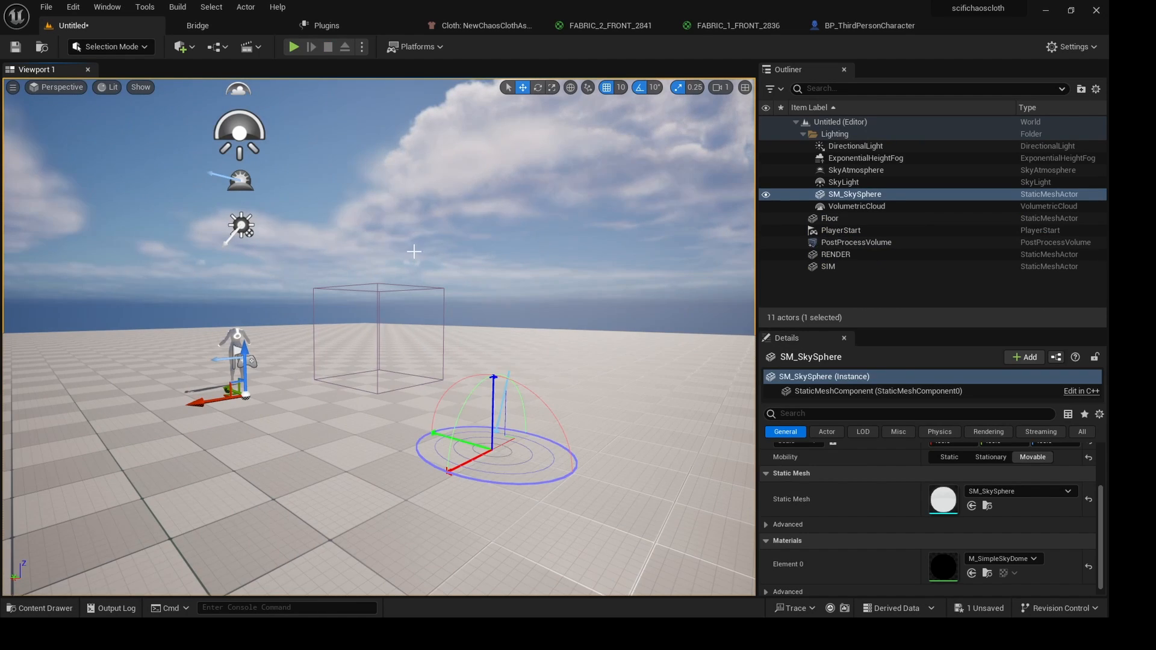
{"action": "key", "text": "ctrl+l"}
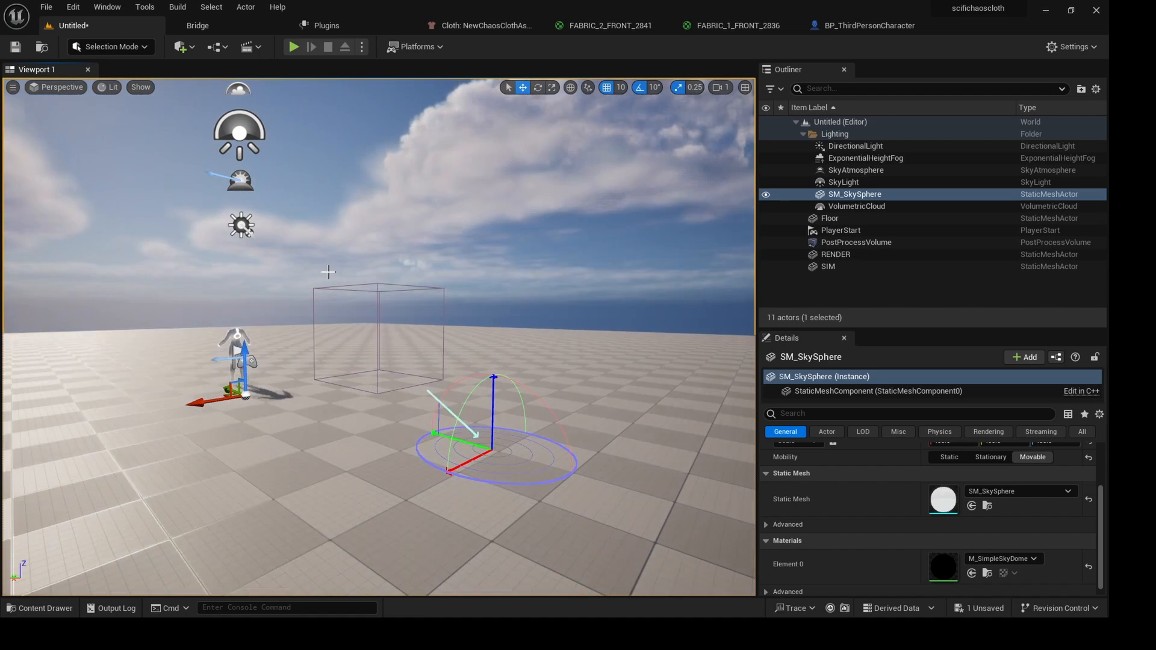
Lower the directional light's sun angle toward the horizon to give the level warm, sunset-like lighting.
{"action": "key", "text": "ctrl+l"}
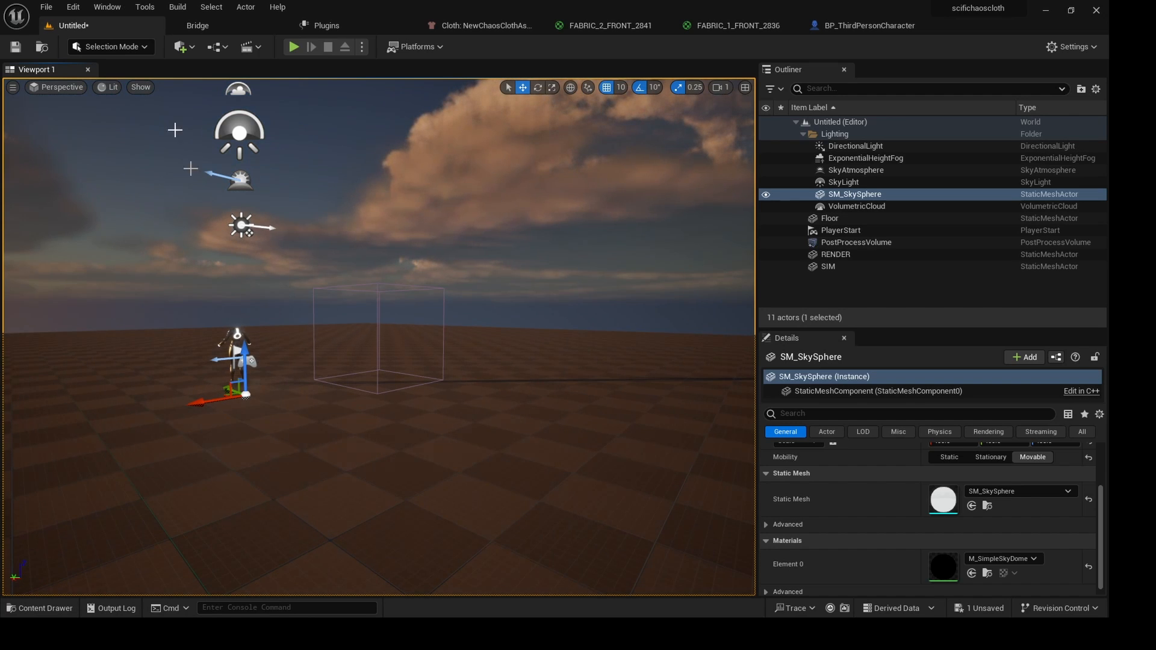
Play the level in the sunset lighting, running and jumping the character around to examine the suit's cloth in motion.
{"action": "left_click", "coordinate": [291, 47]}
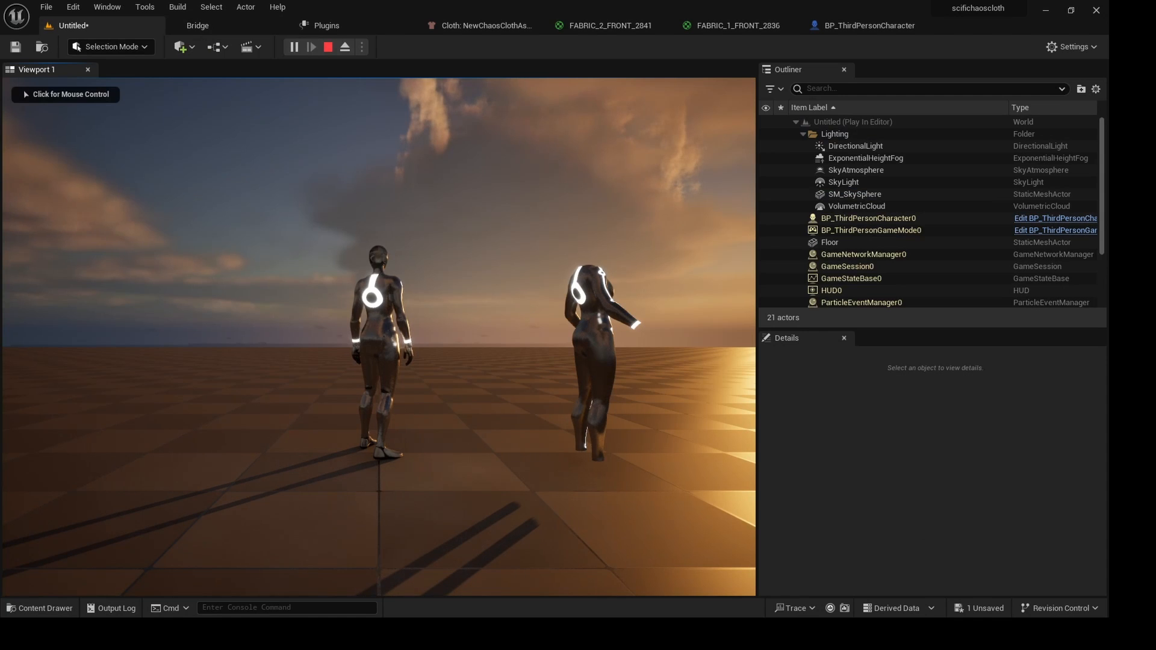
{"action": "left_click", "coordinate": [399, 420]}
{"action": "key", "text": "w"}
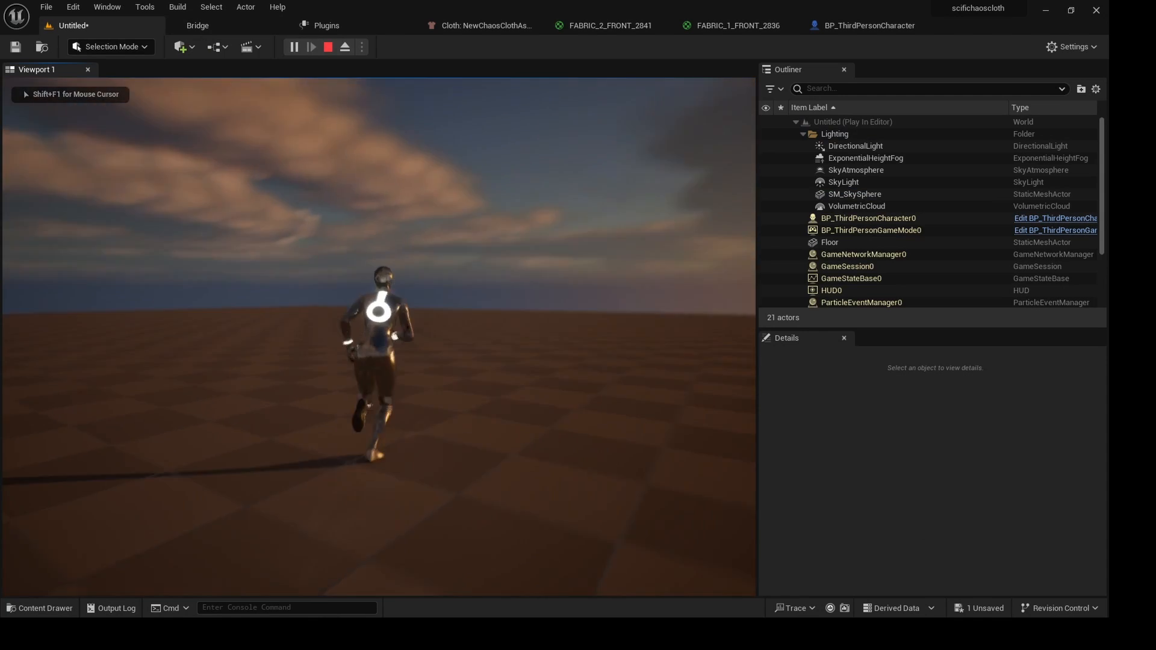
{"action": "key", "text": "w"}
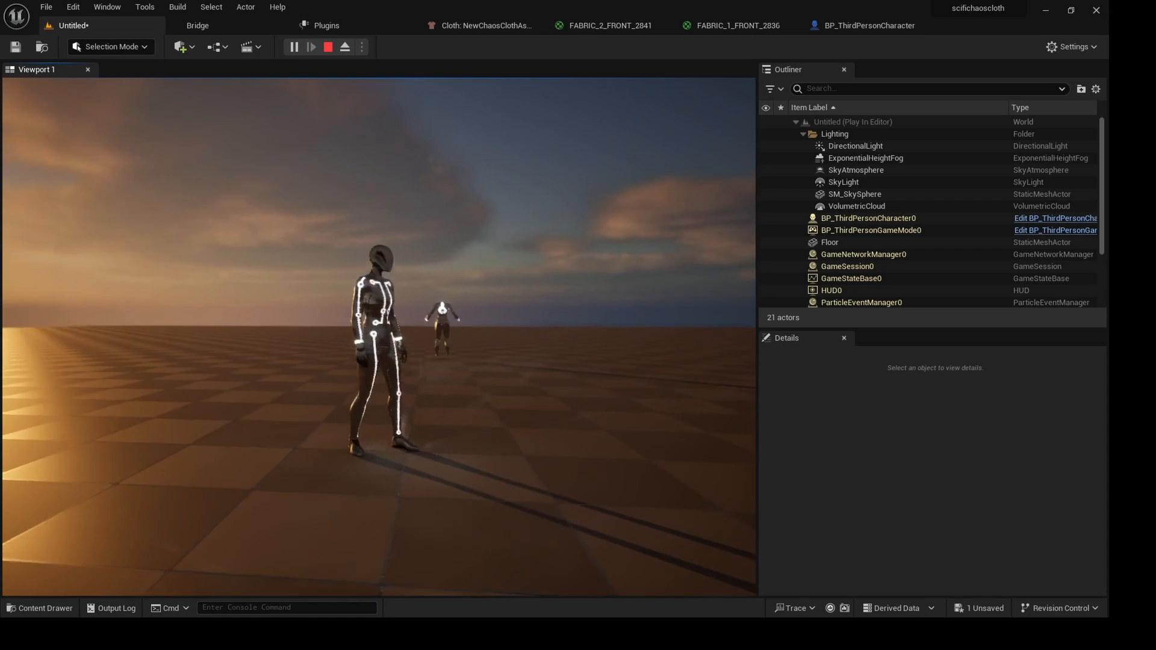
{"action": "key", "text": "w"}
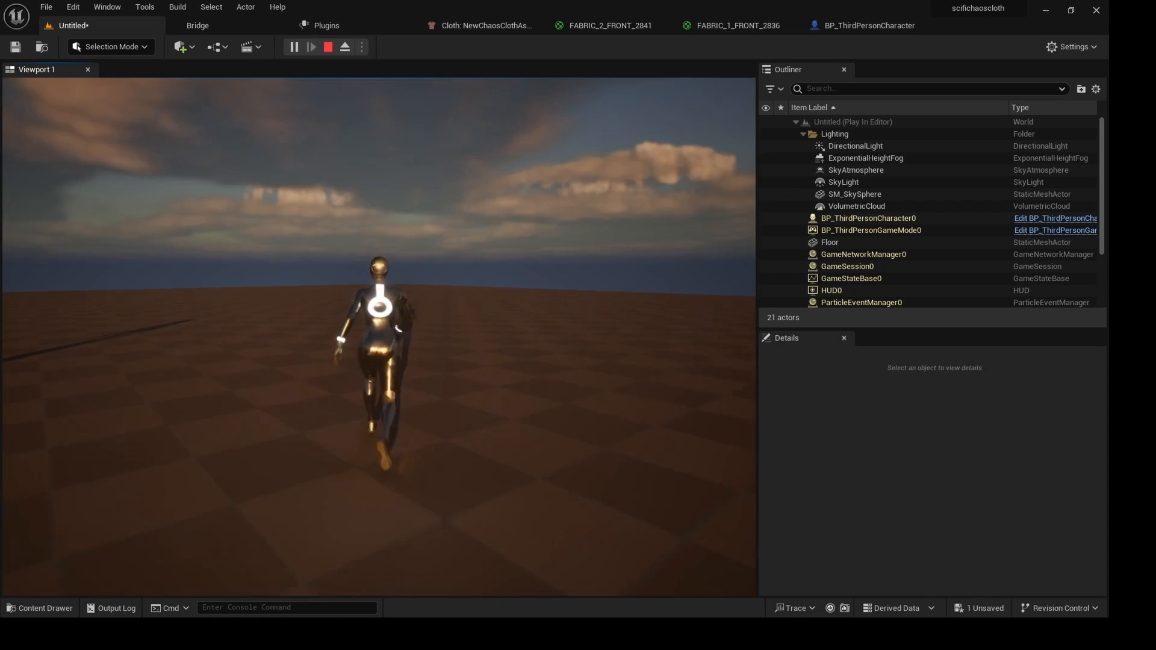
{"action": "key", "text": "w"}
{"action": "key", "text": "space"}
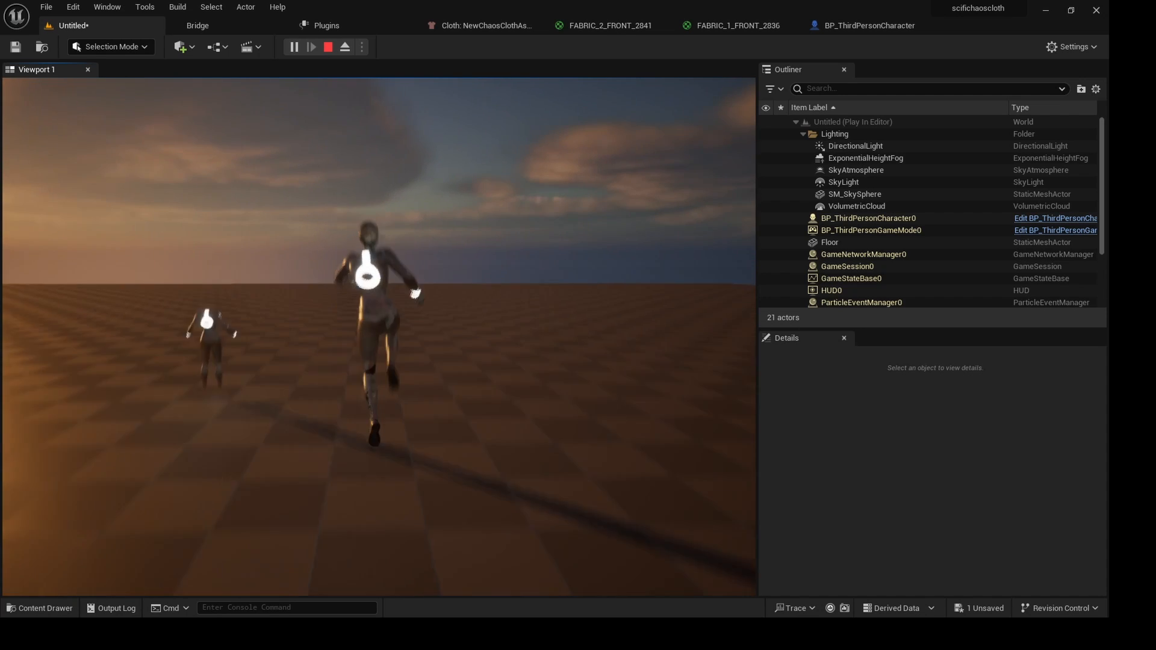
{"action": "key", "text": "space"}
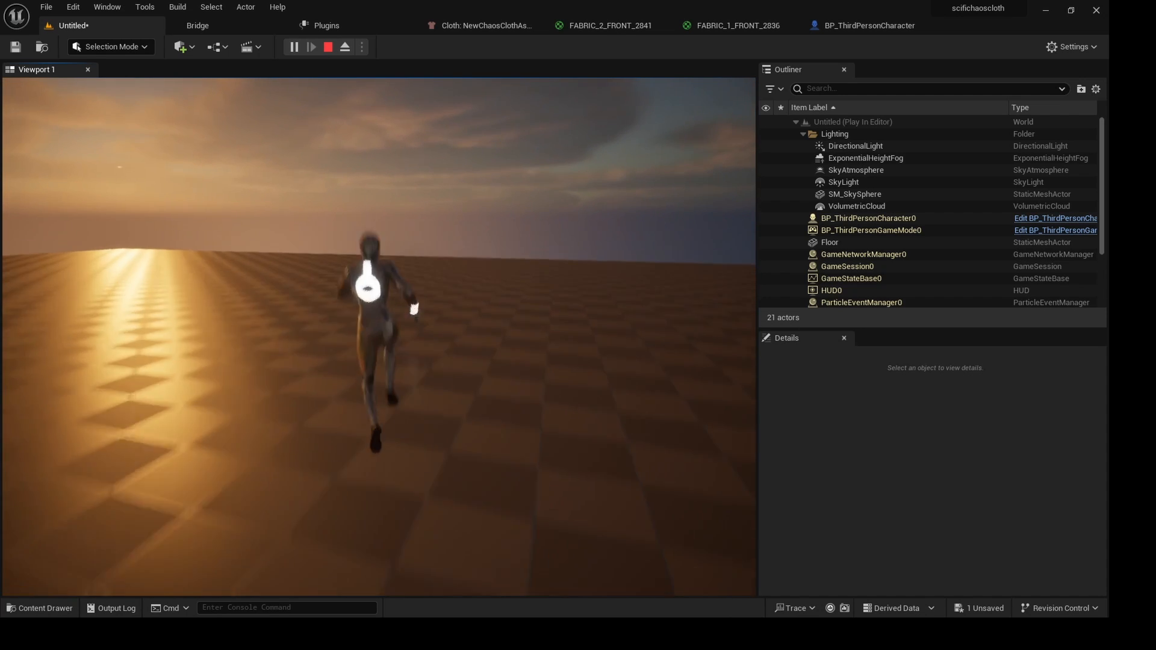